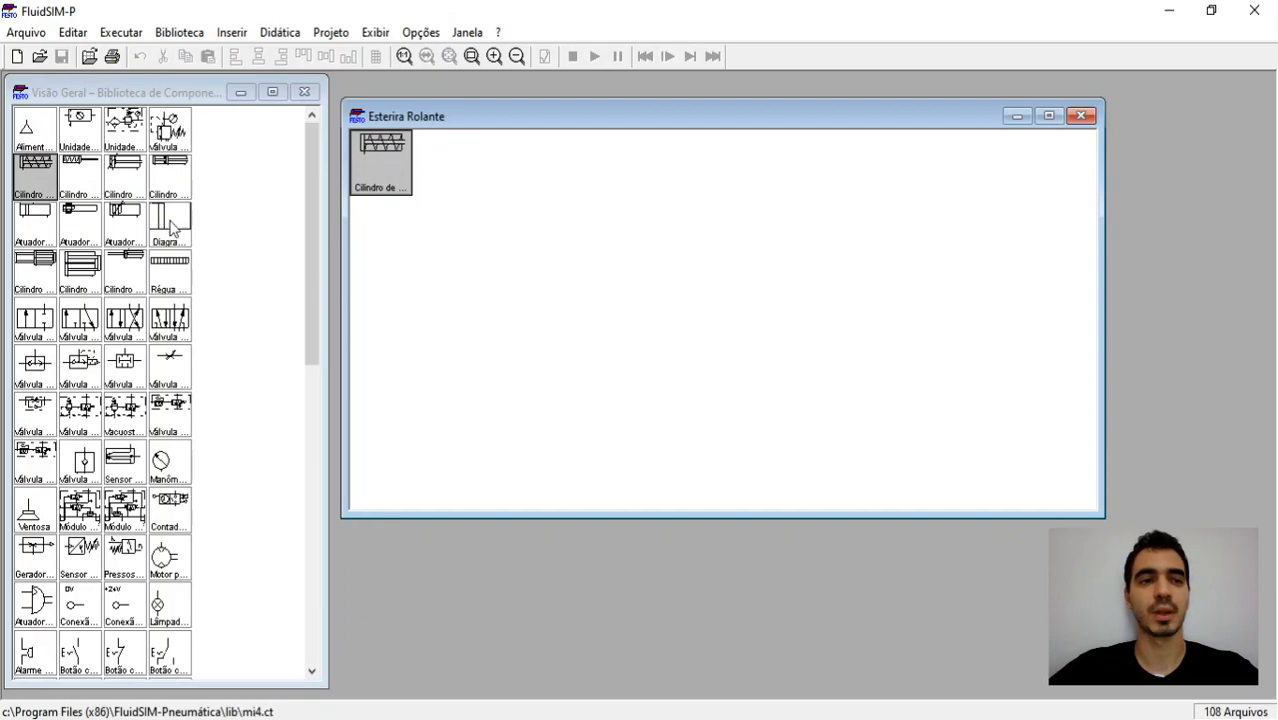
Step: Add the air supply, service unit, 3/n-way valve, simultaneity valve, shuttle valve and flow control valve to the Esterira Rolante library
drag(34, 130, 443, 160)
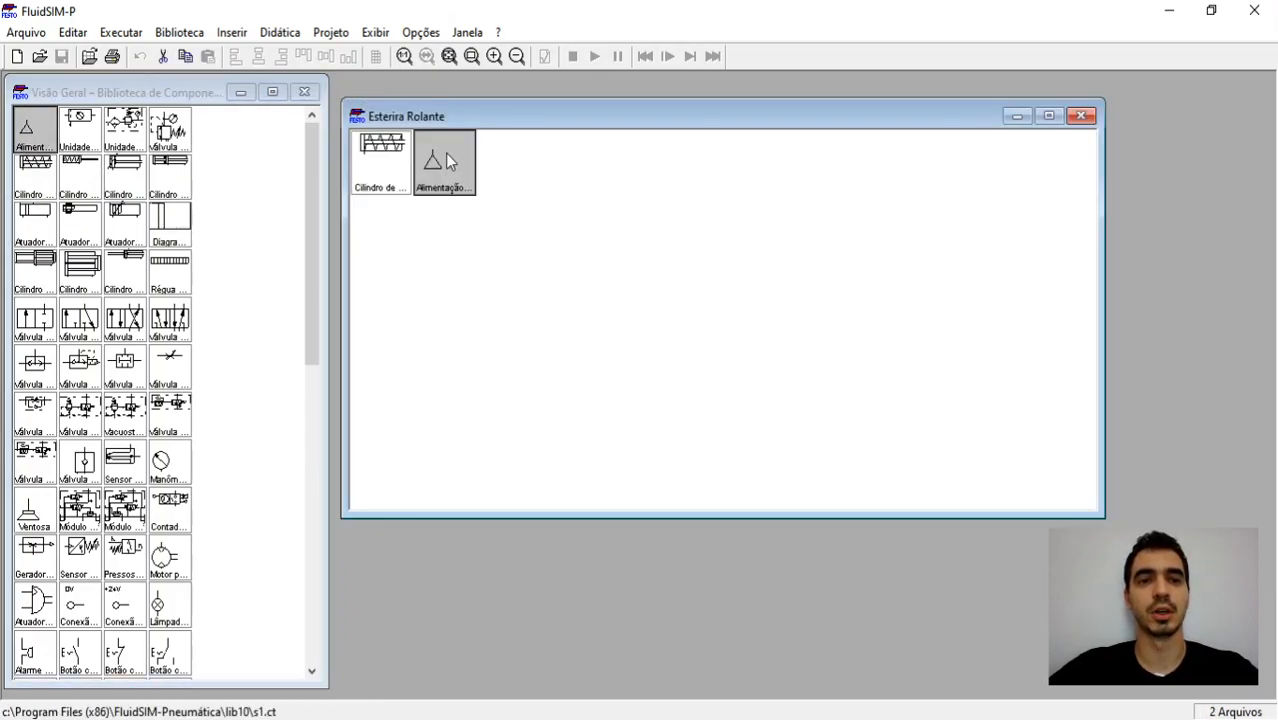
drag(87, 120, 400, 210)
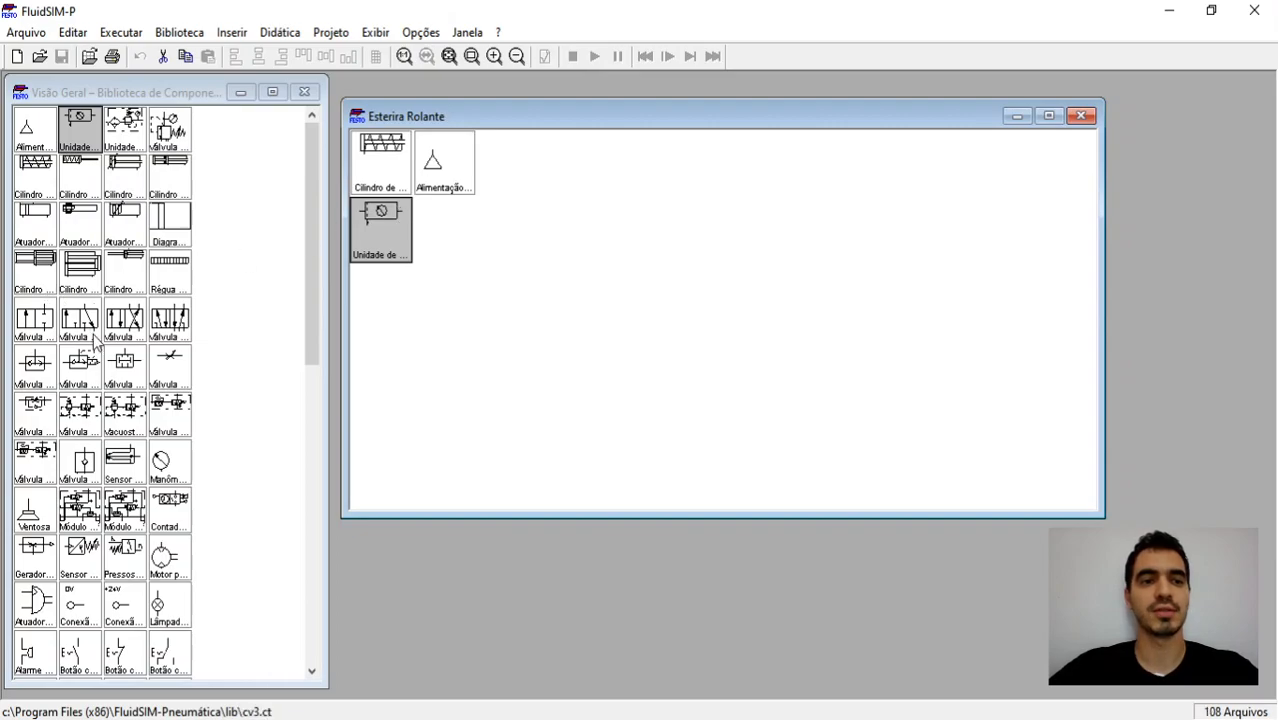
drag(80, 322, 466, 249)
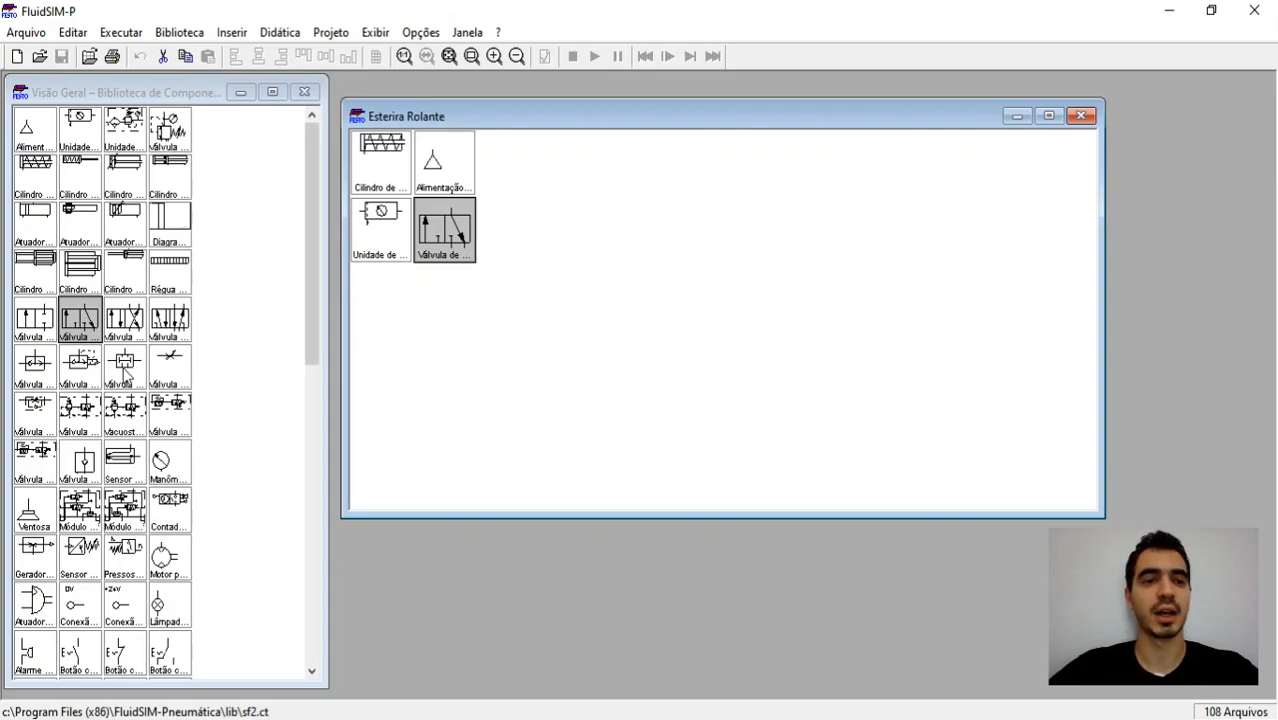
drag(125, 370, 376, 303)
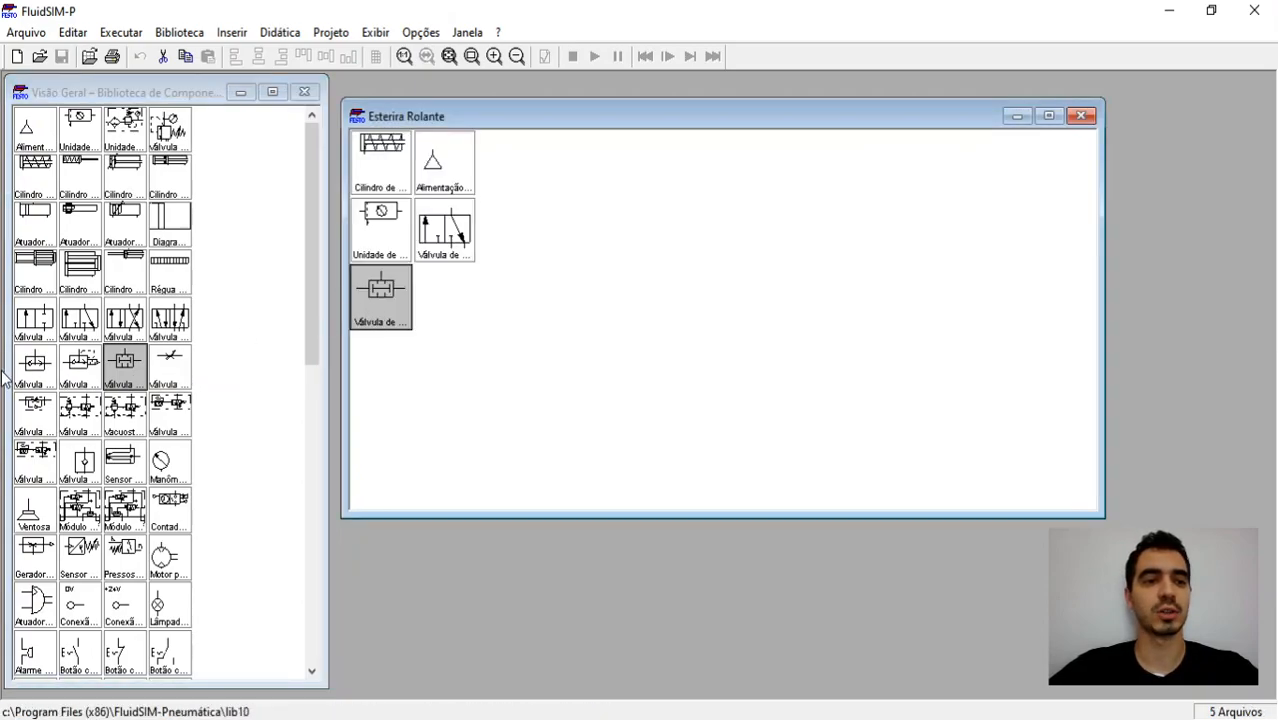
drag(34, 366, 440, 297)
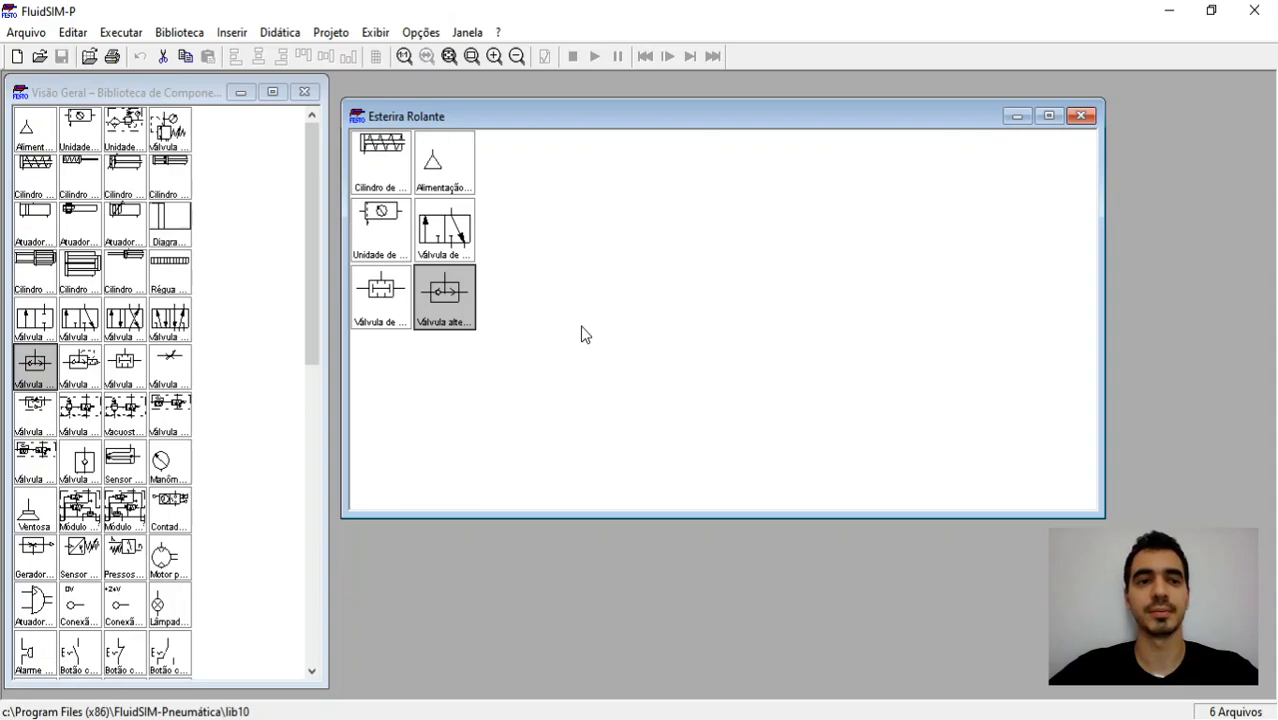
drag(160, 370, 397, 346)
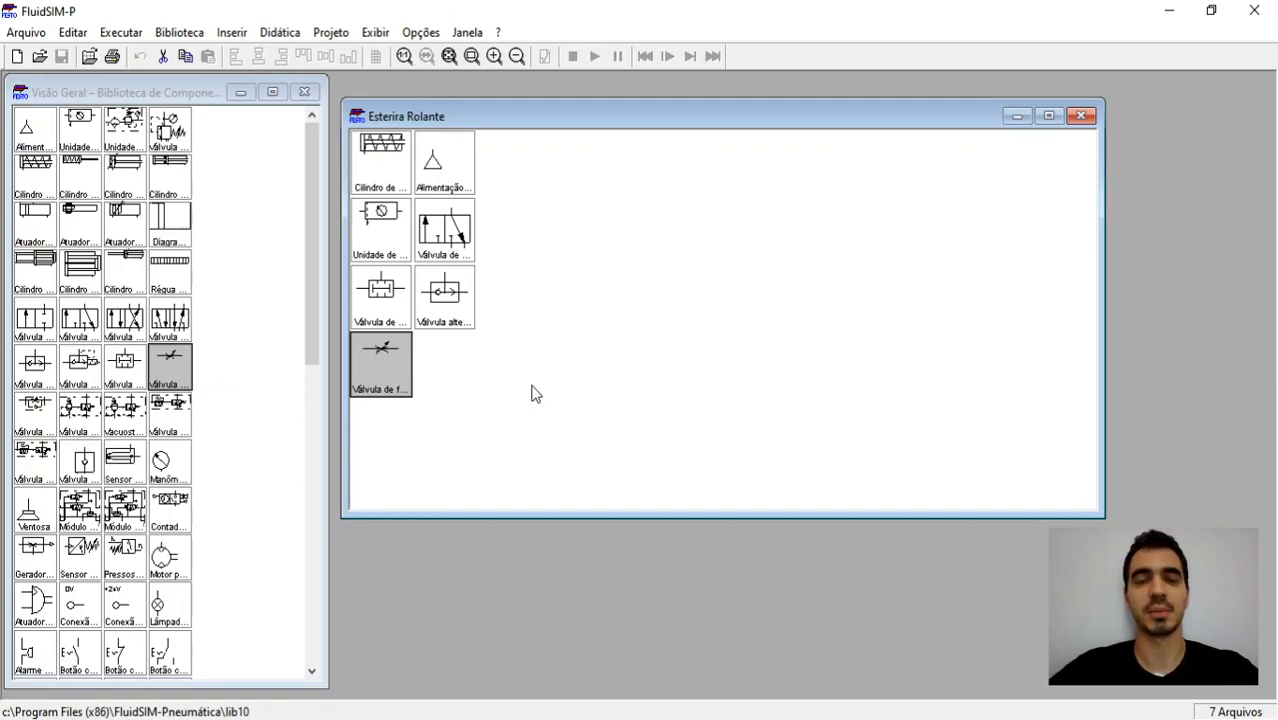
Step: Close the general component library and fit the Esterira Rolante library into a narrow two-column window in the workspace corner
click(304, 92)
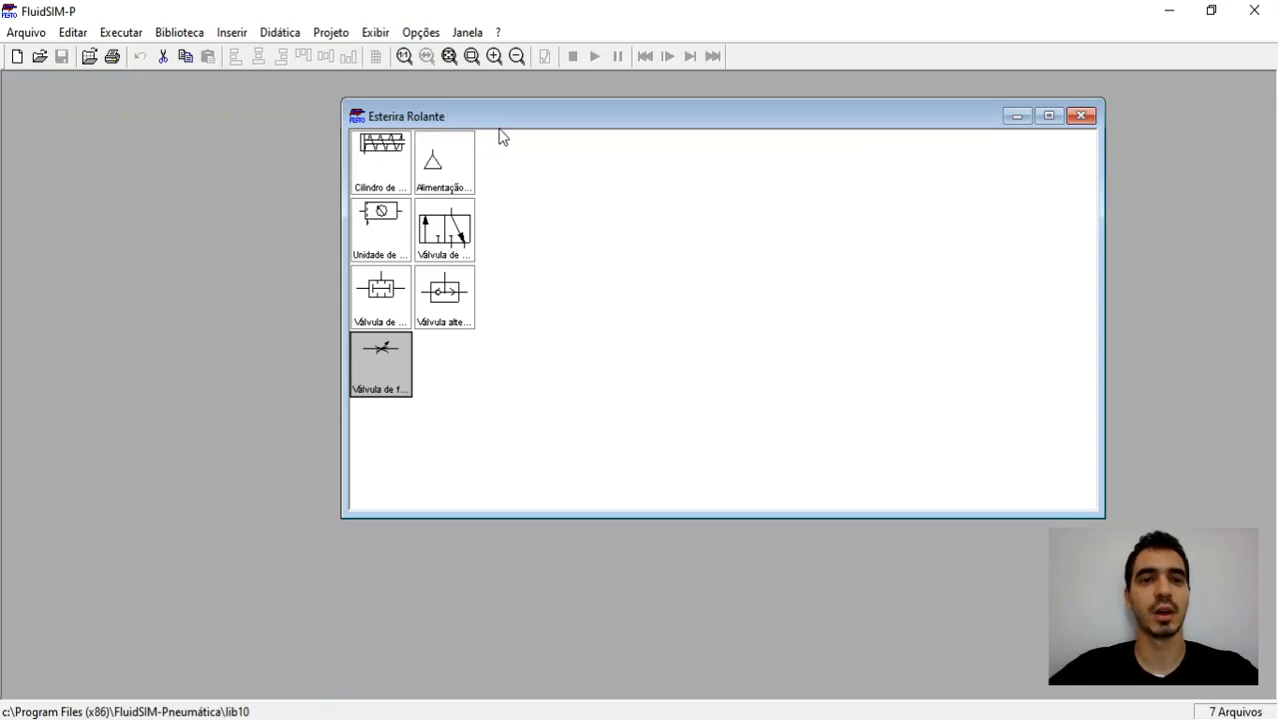
drag(518, 118, 181, 96)
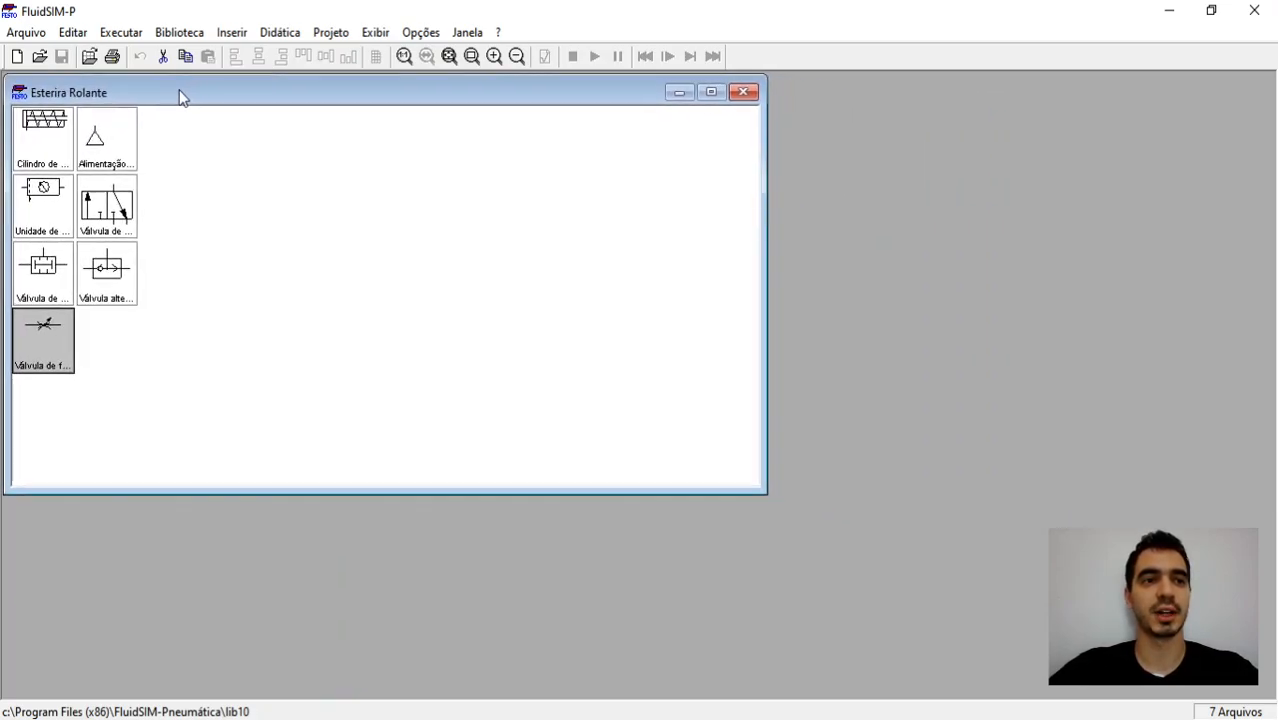
drag(762, 288, 147, 268)
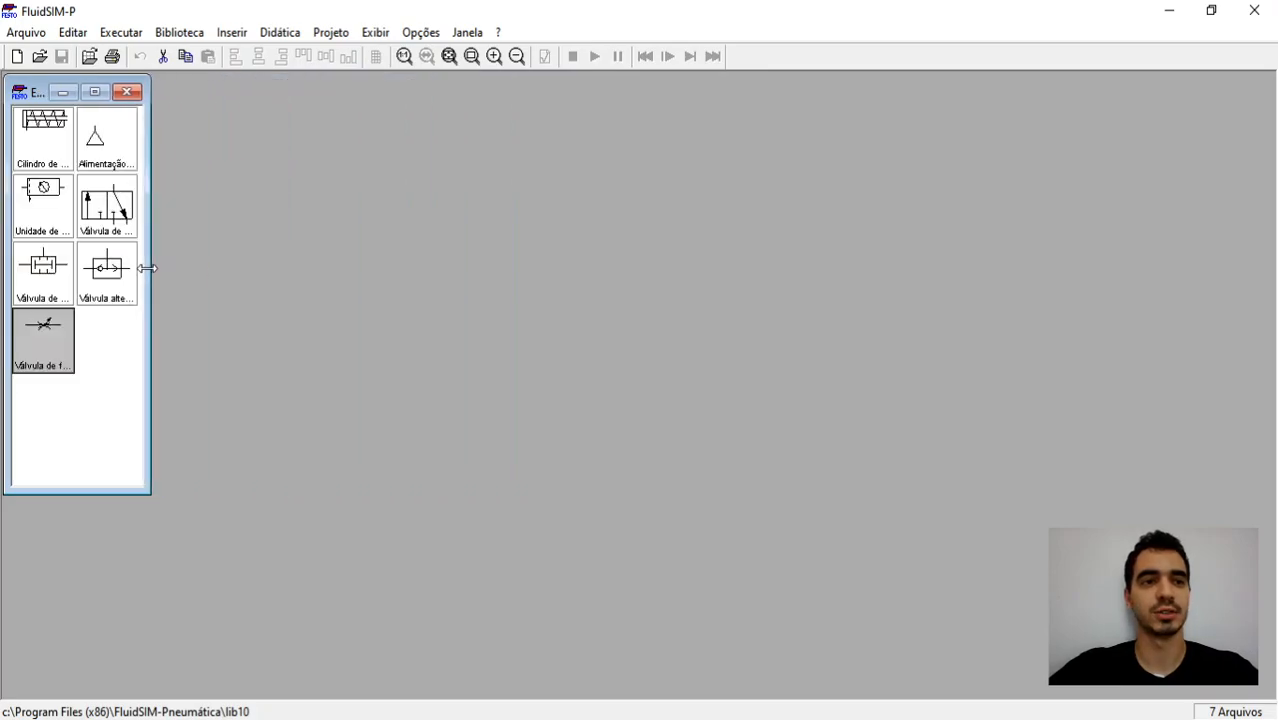
Step: Create a new circuit and place a single-acting cylinder with a 3/n-way valve below it
click(17, 56)
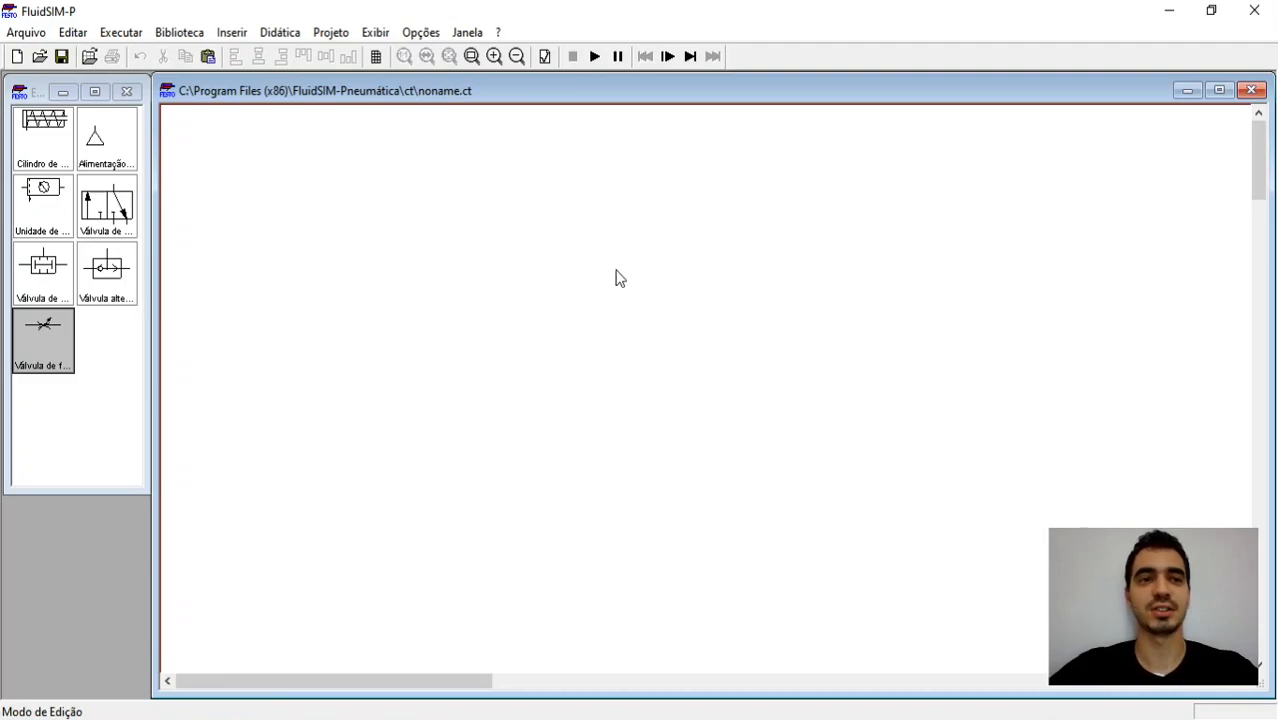
drag(35, 142, 616, 137)
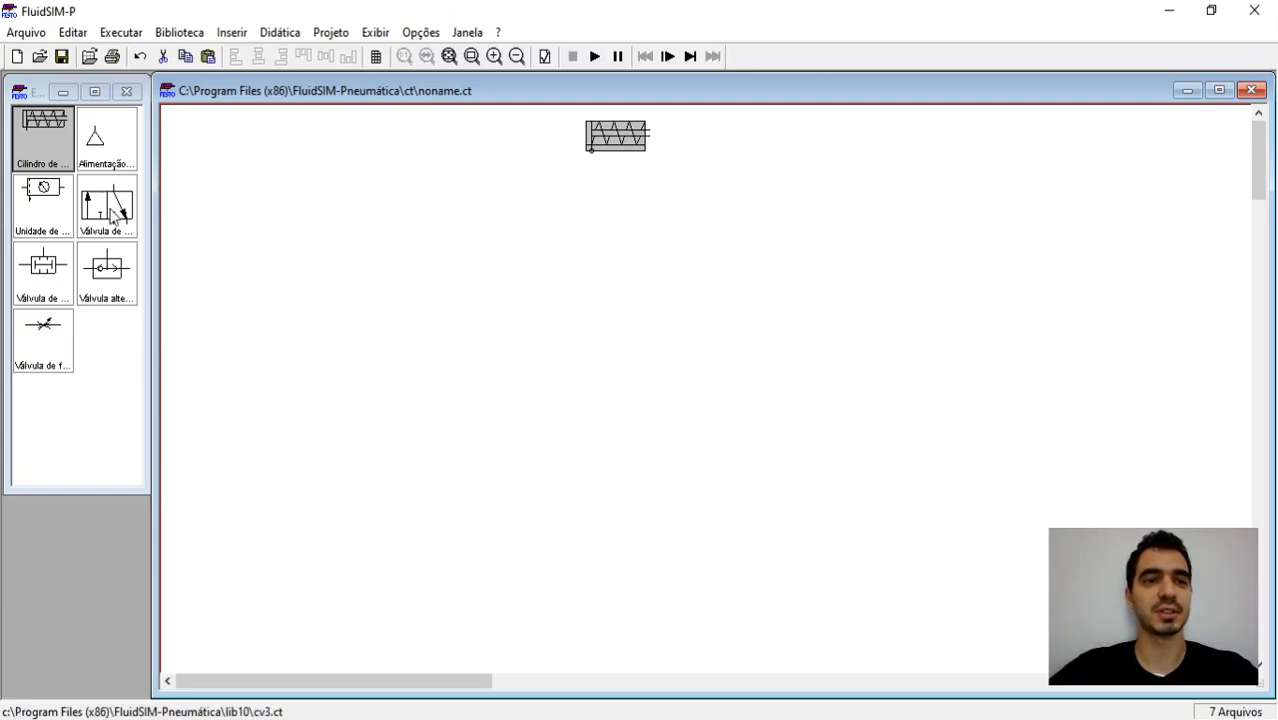
drag(118, 209, 550, 280)
click(640, 286)
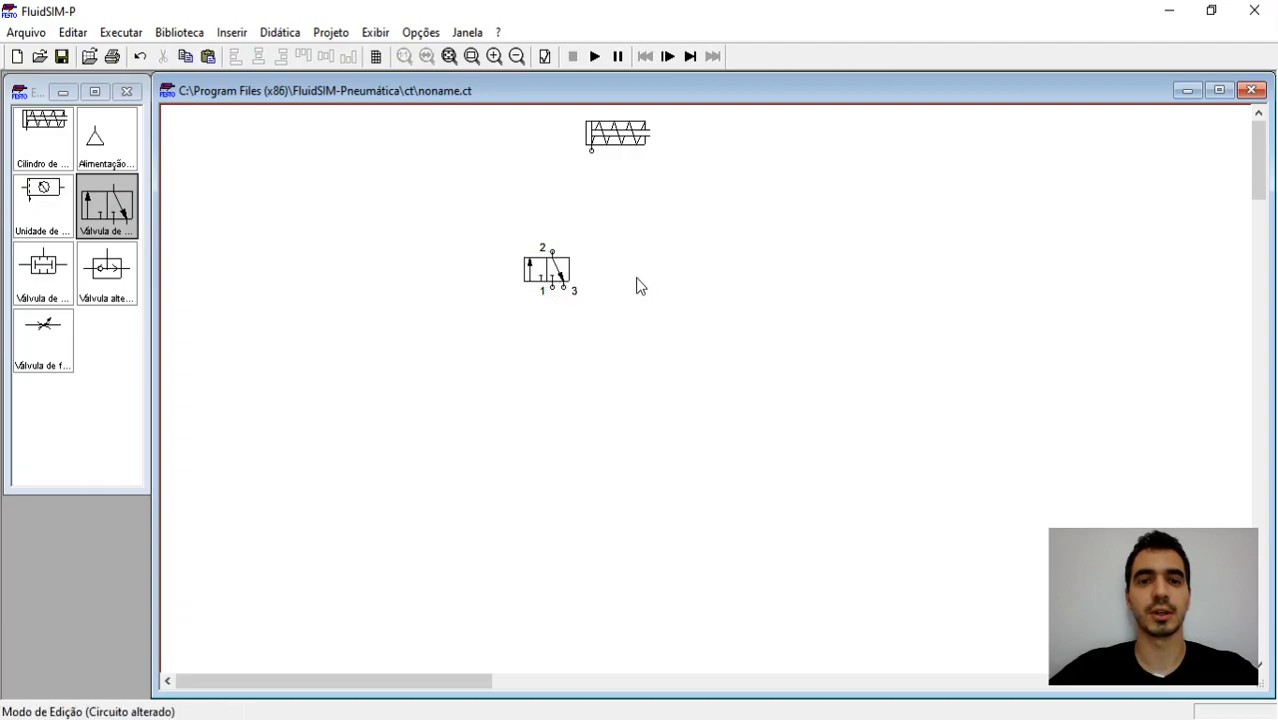
Step: Configure the 3/n-way valve with a manual pushbutton actuator on its left side and a spring return on its right side
double_click(557, 278)
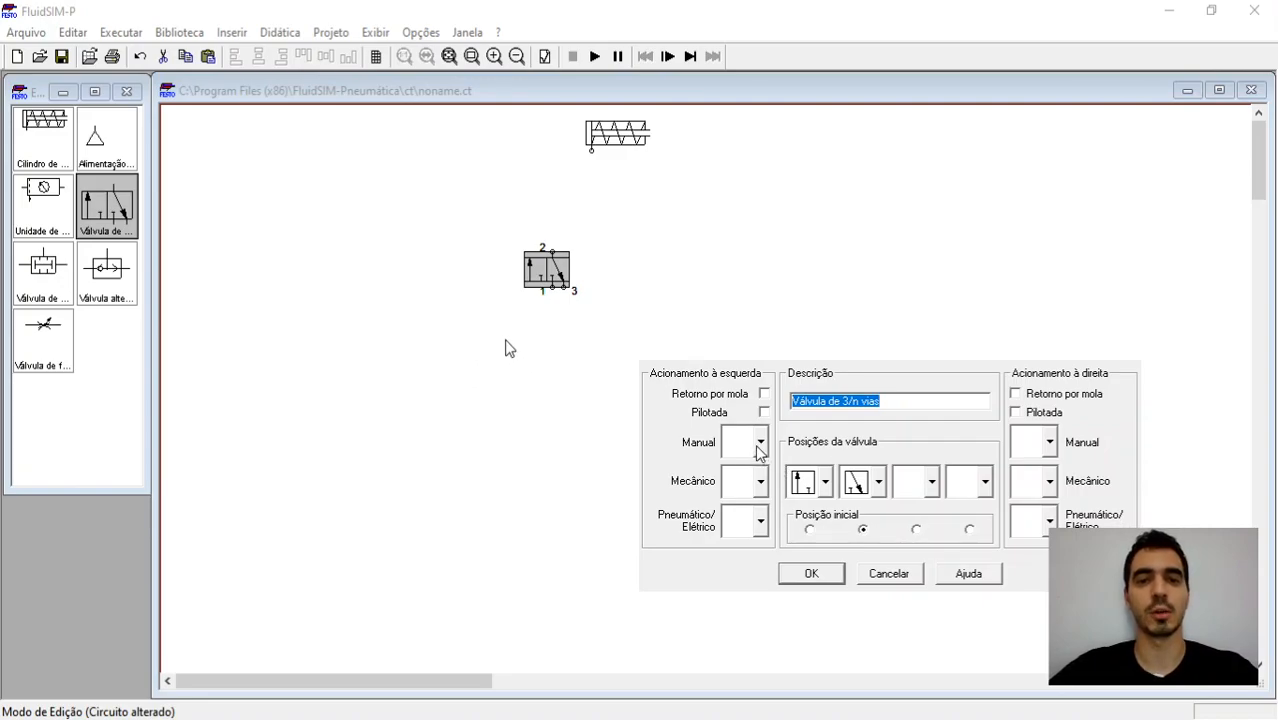
click(758, 446)
click(736, 562)
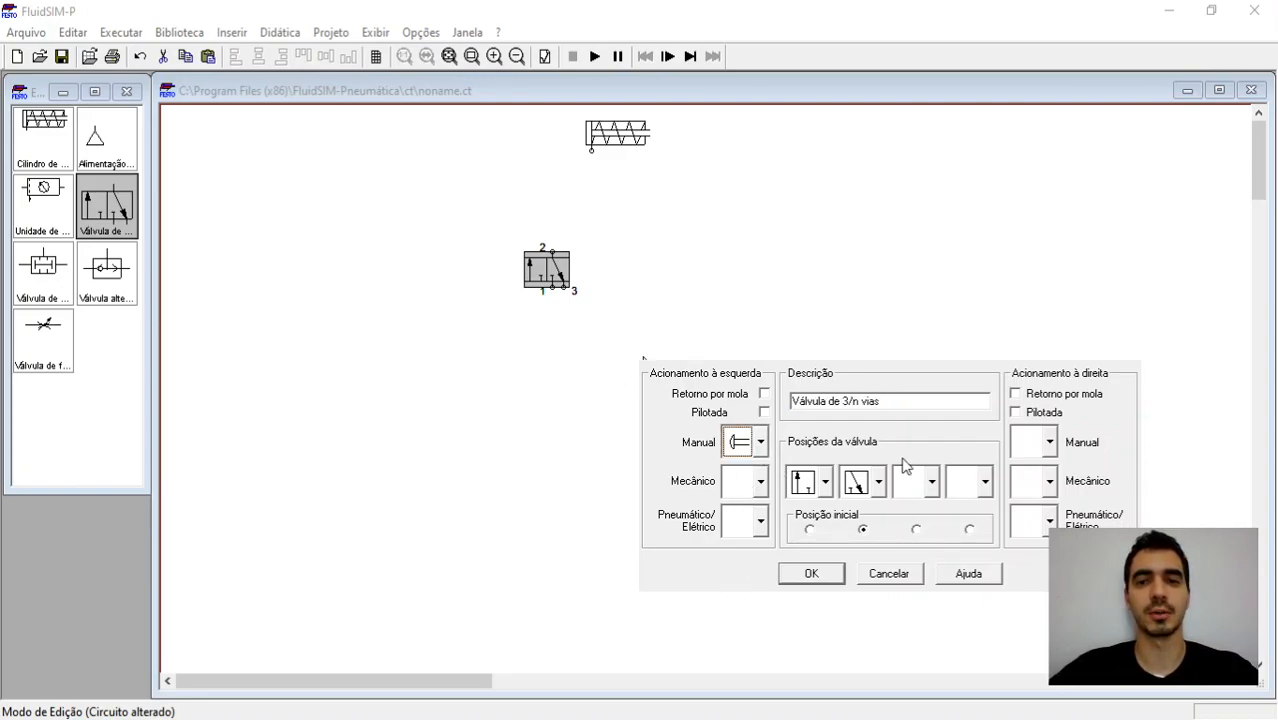
click(1062, 398)
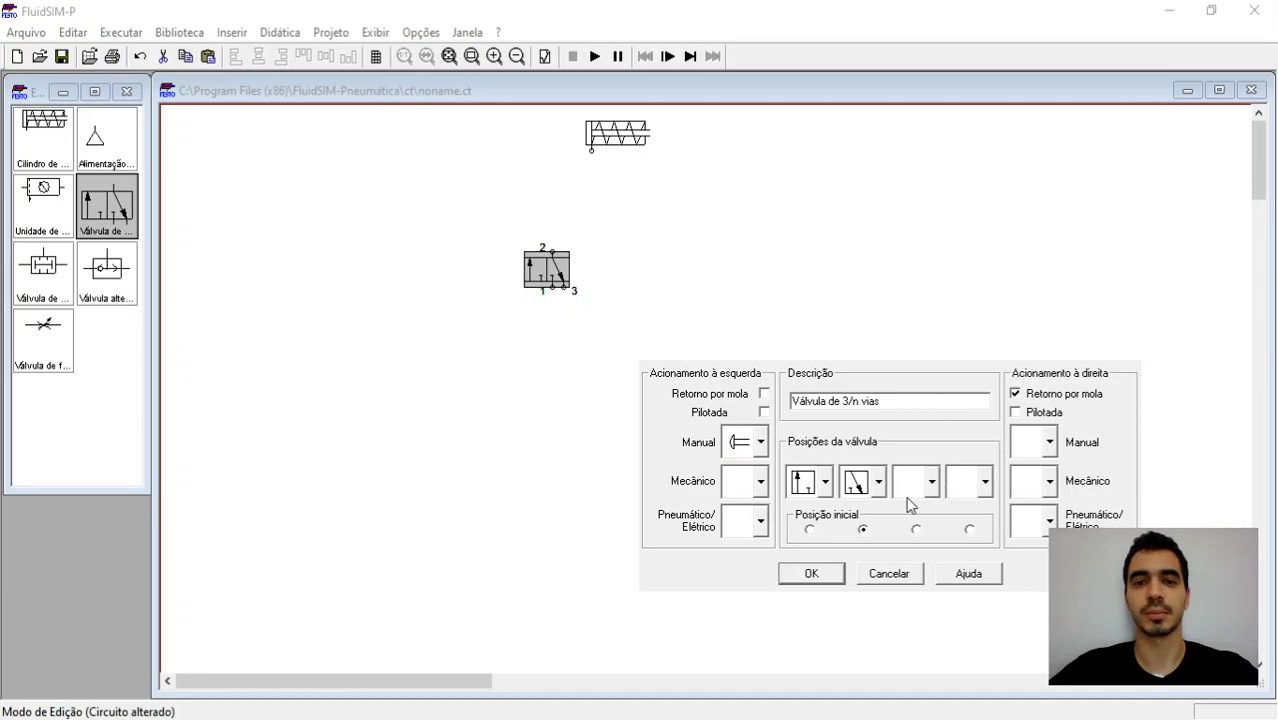
click(811, 574)
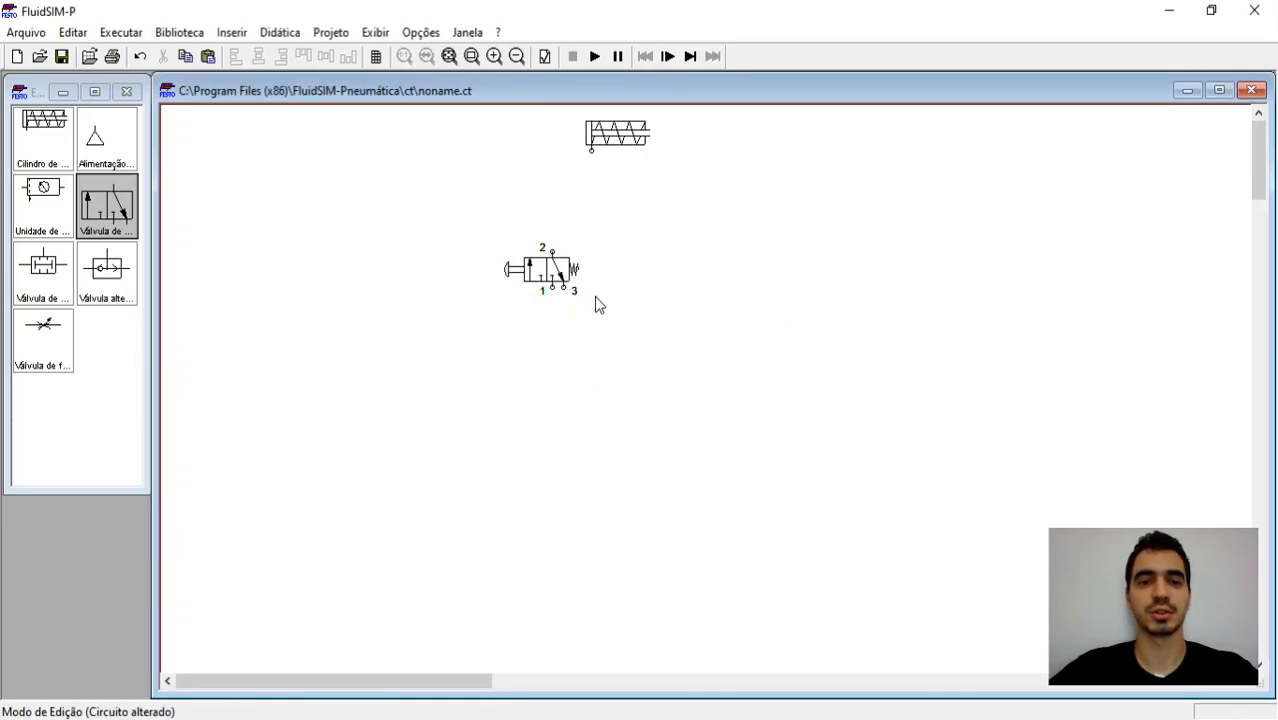
Step: Fit a silencer to the valve's exhaust port 3 and place a copy of the valve to its right
double_click(560, 289)
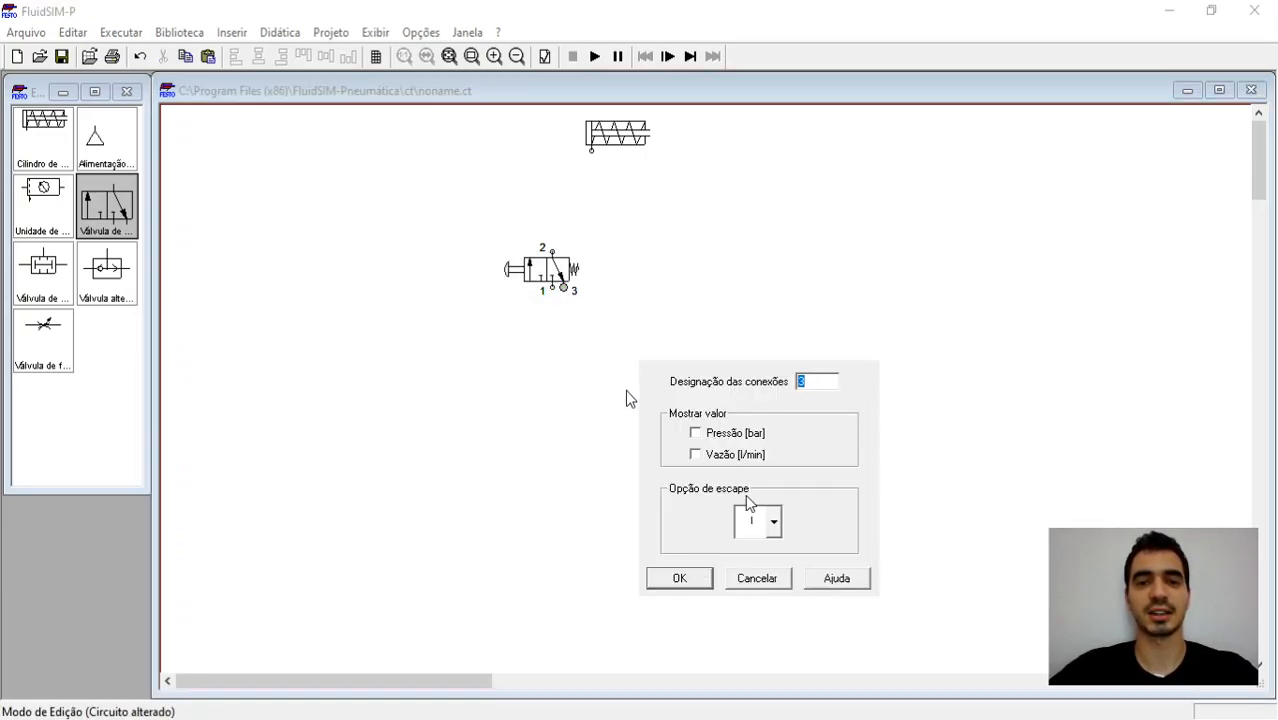
click(772, 521)
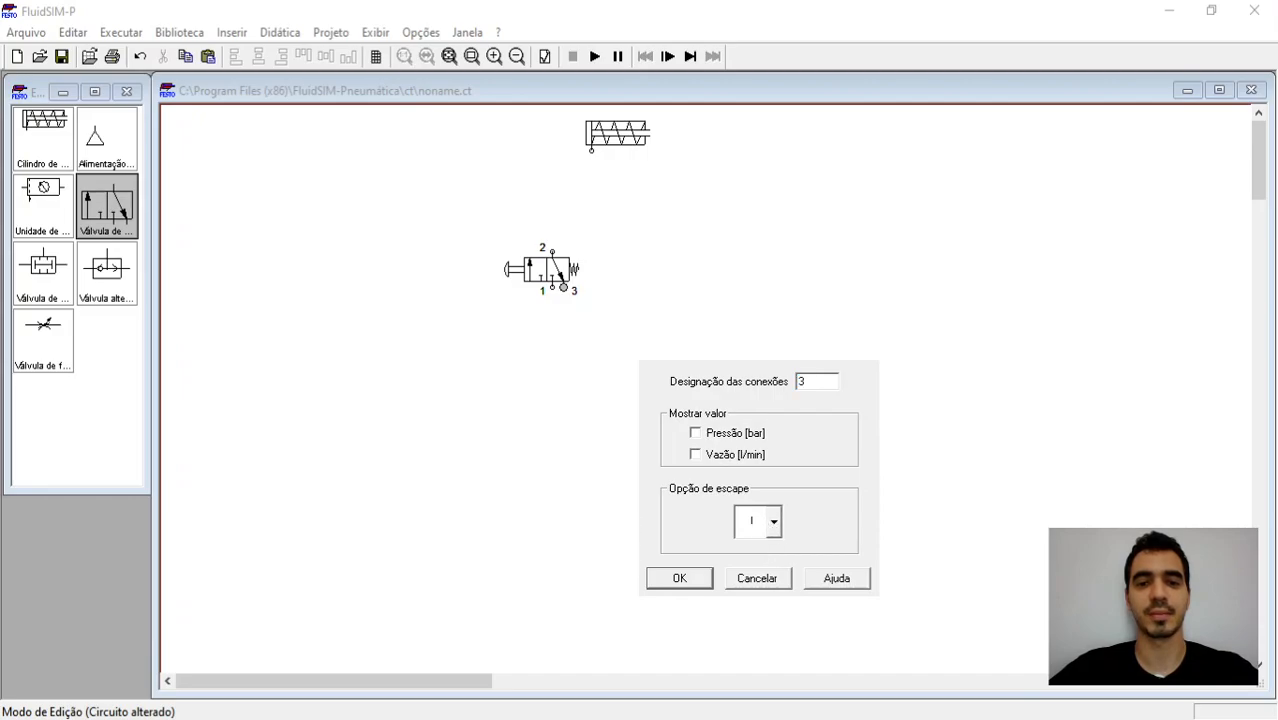
key(Down)
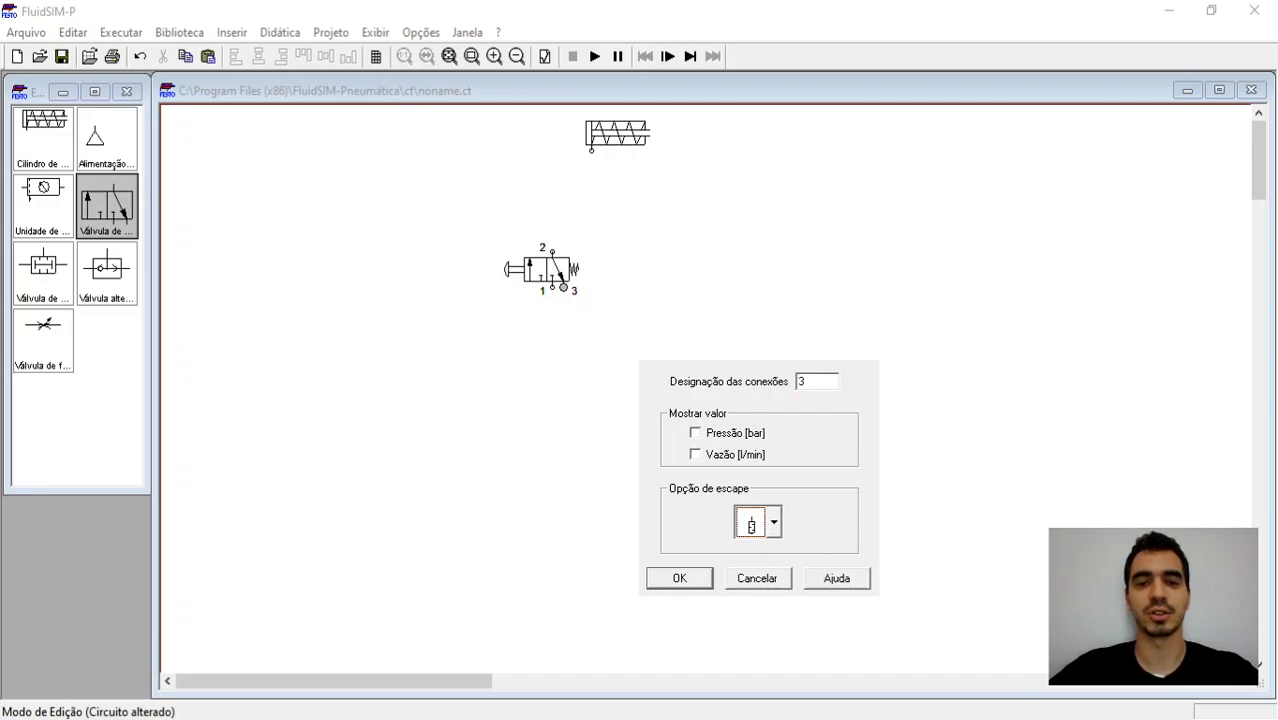
click(688, 581)
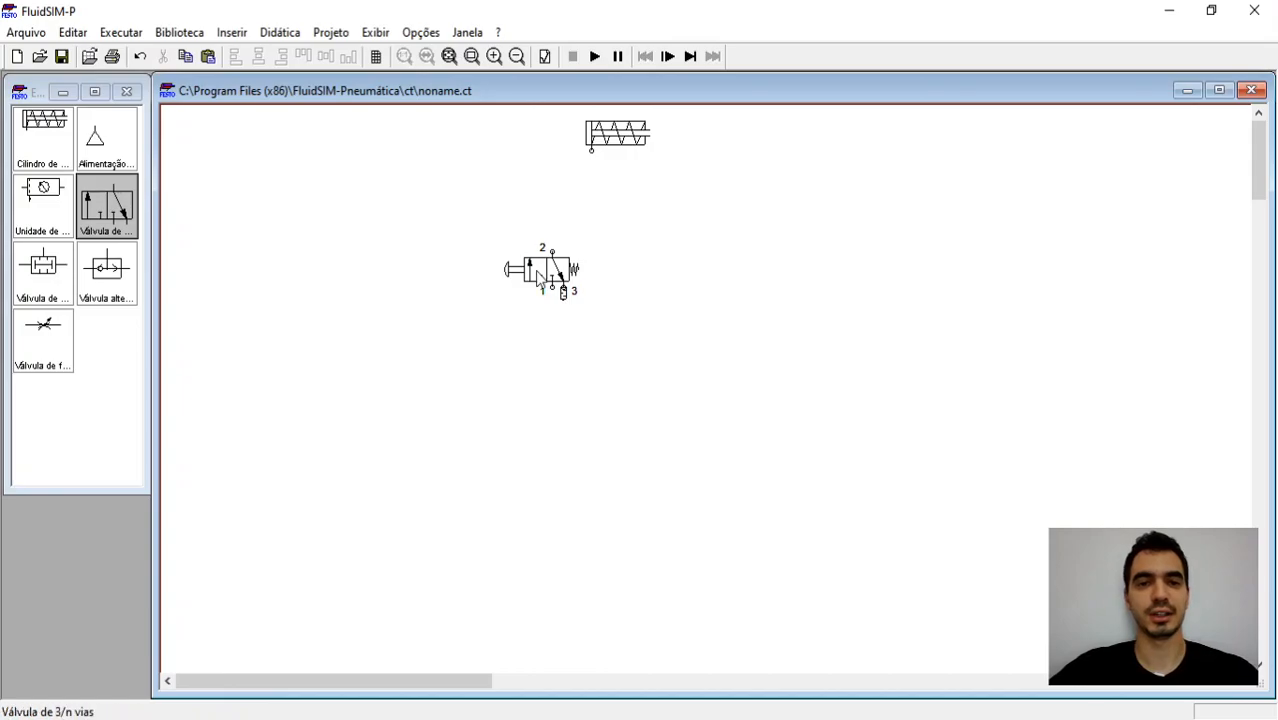
drag(541, 280, 656, 268)
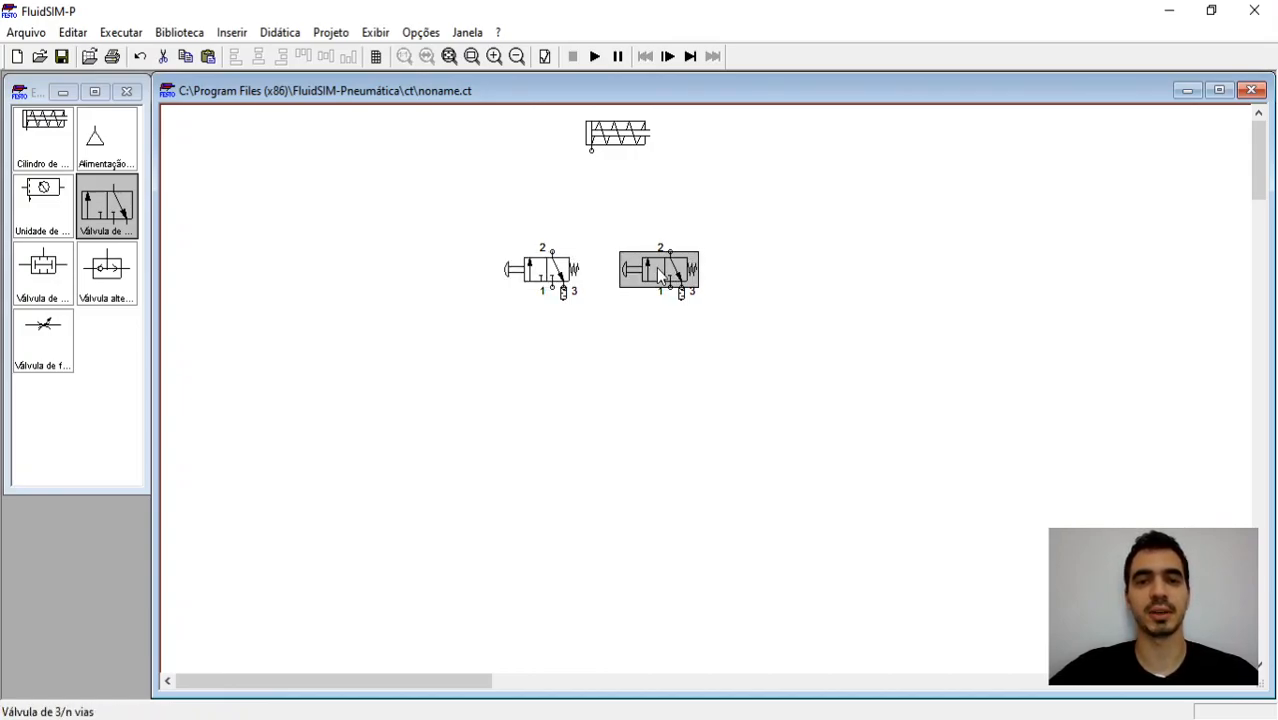
click(633, 354)
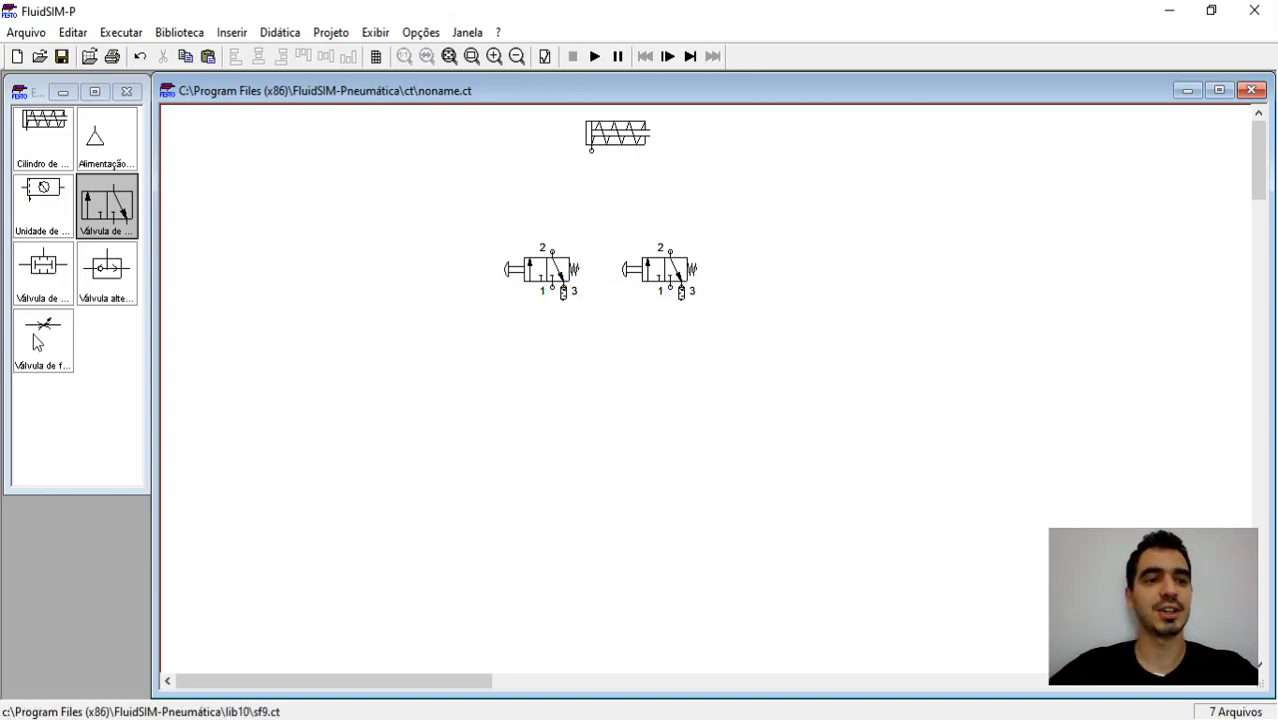
Step: Place a flow control valve with a displayed 50% opening, rotated vertically and aligned under the cylinder's port
drag(36, 343, 589, 206)
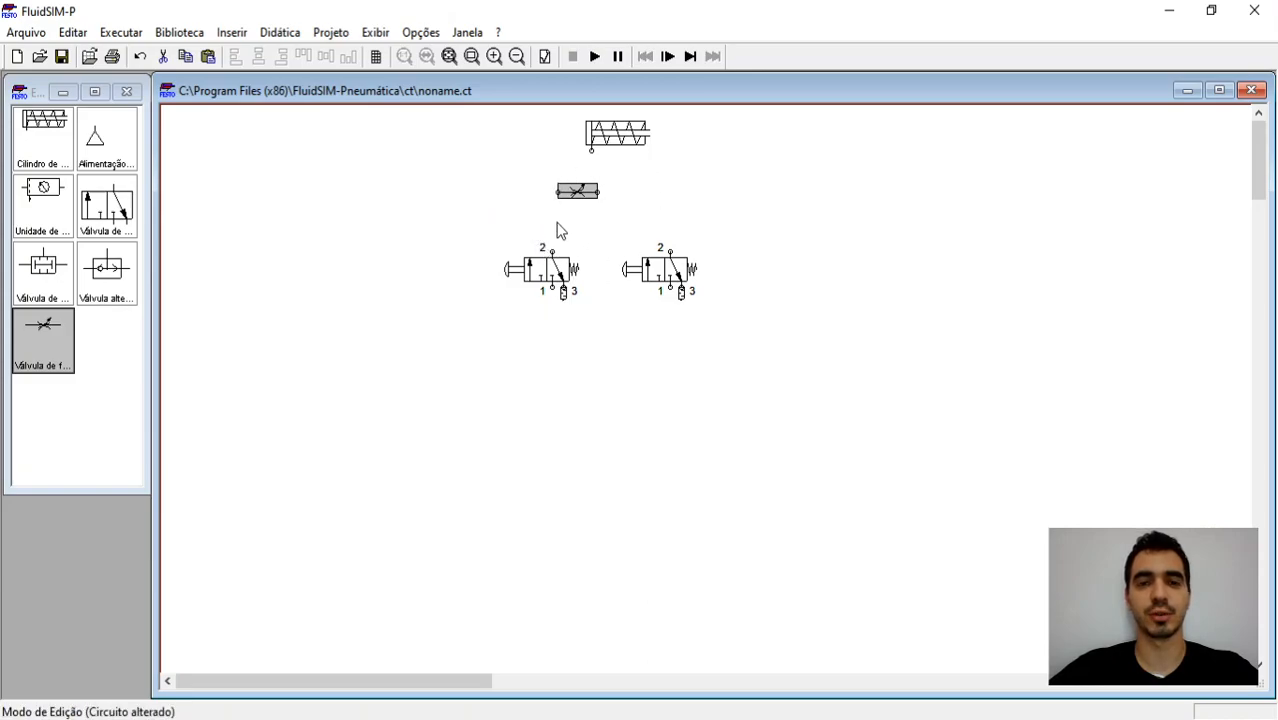
double_click(588, 204)
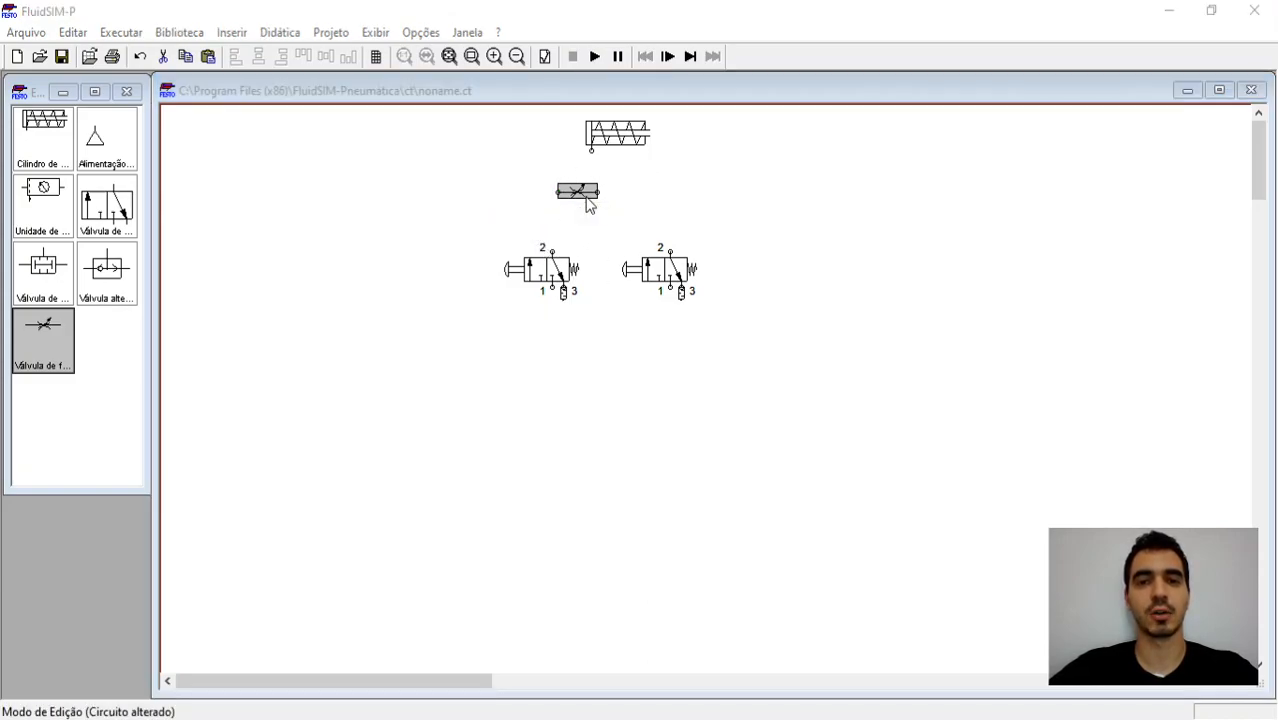
text(50)
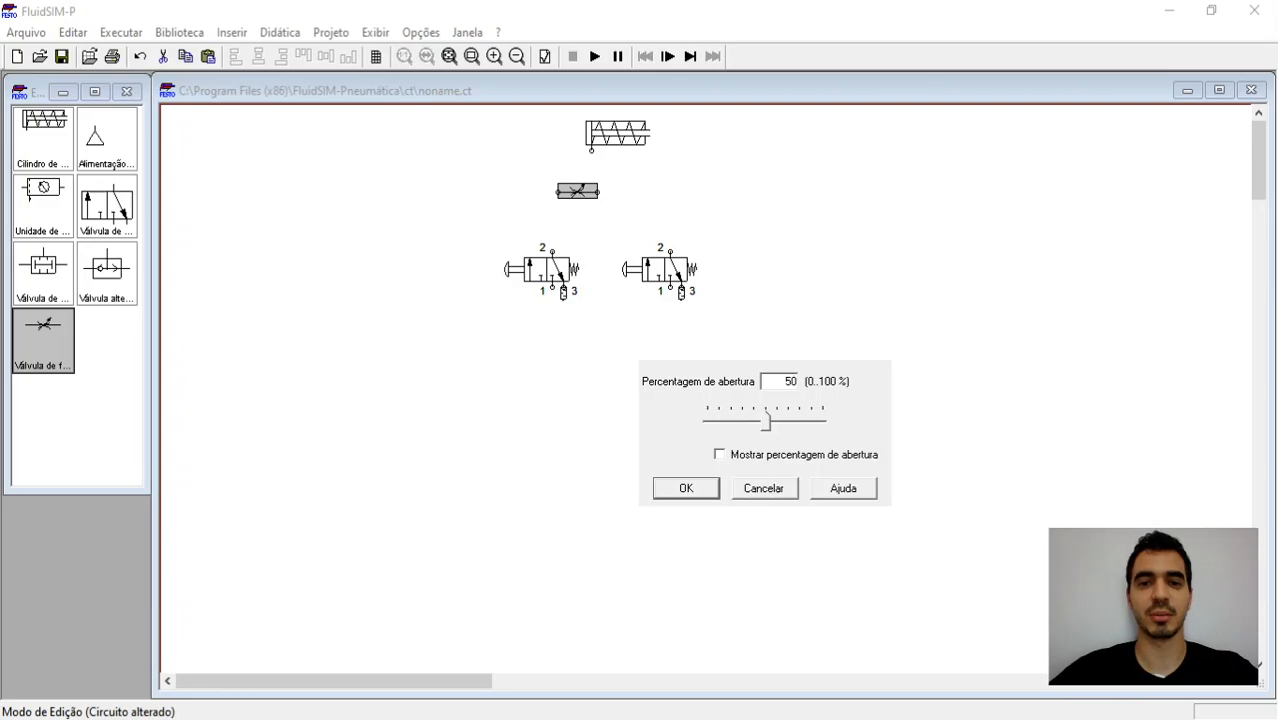
click(739, 457)
click(686, 489)
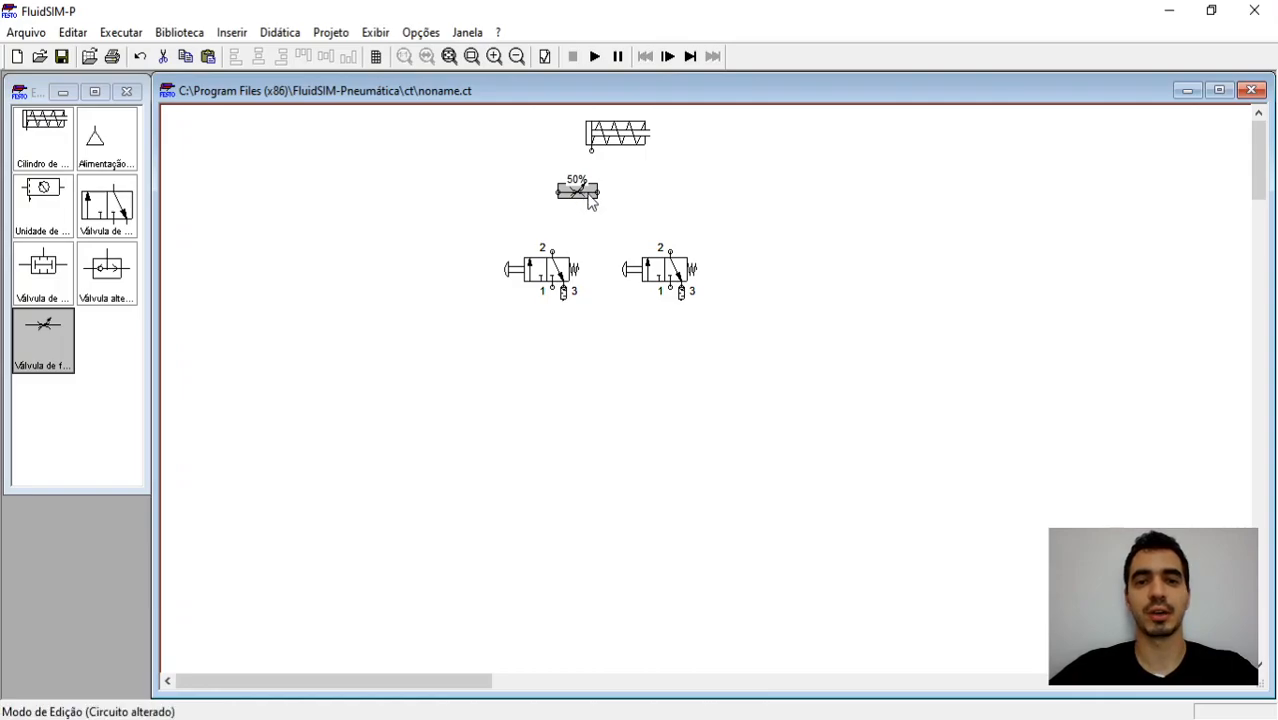
click(822, 372)
drag(578, 181, 587, 181)
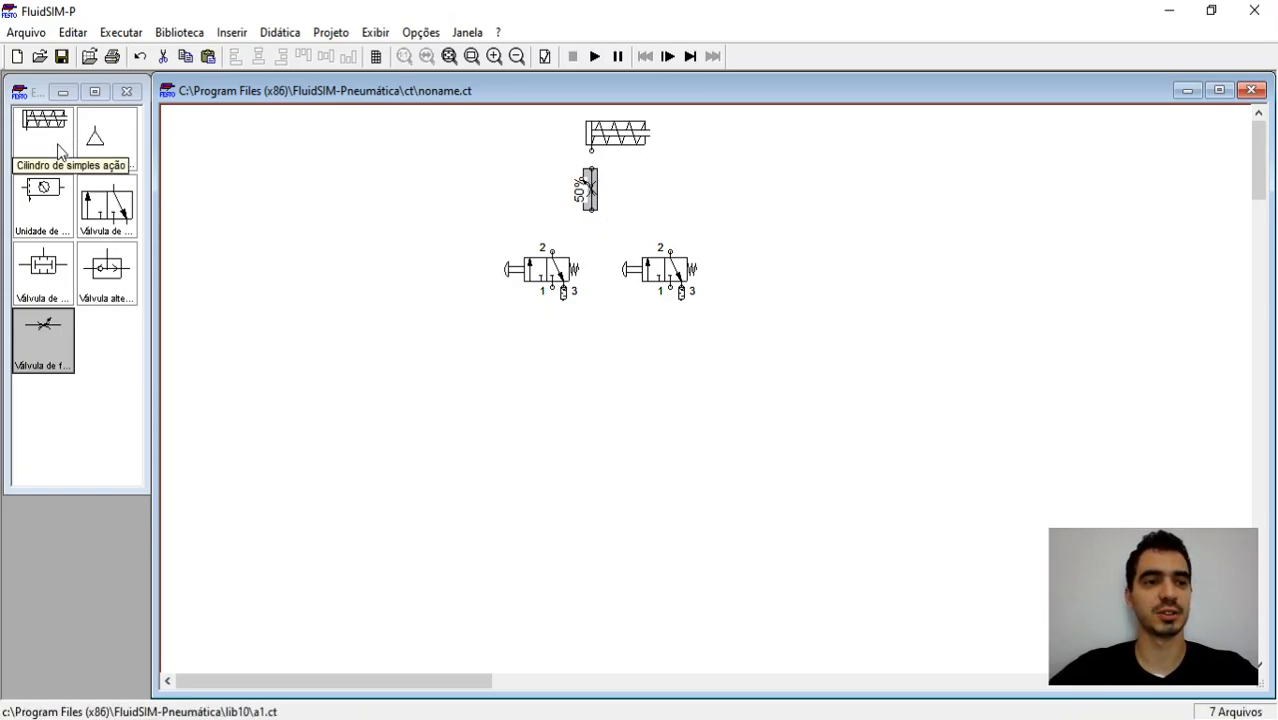
Step: Place the service unit and the air supply at the circuit's lower left, and move both 3/n-way valves further down
drag(47, 205, 487, 393)
drag(104, 143, 434, 404)
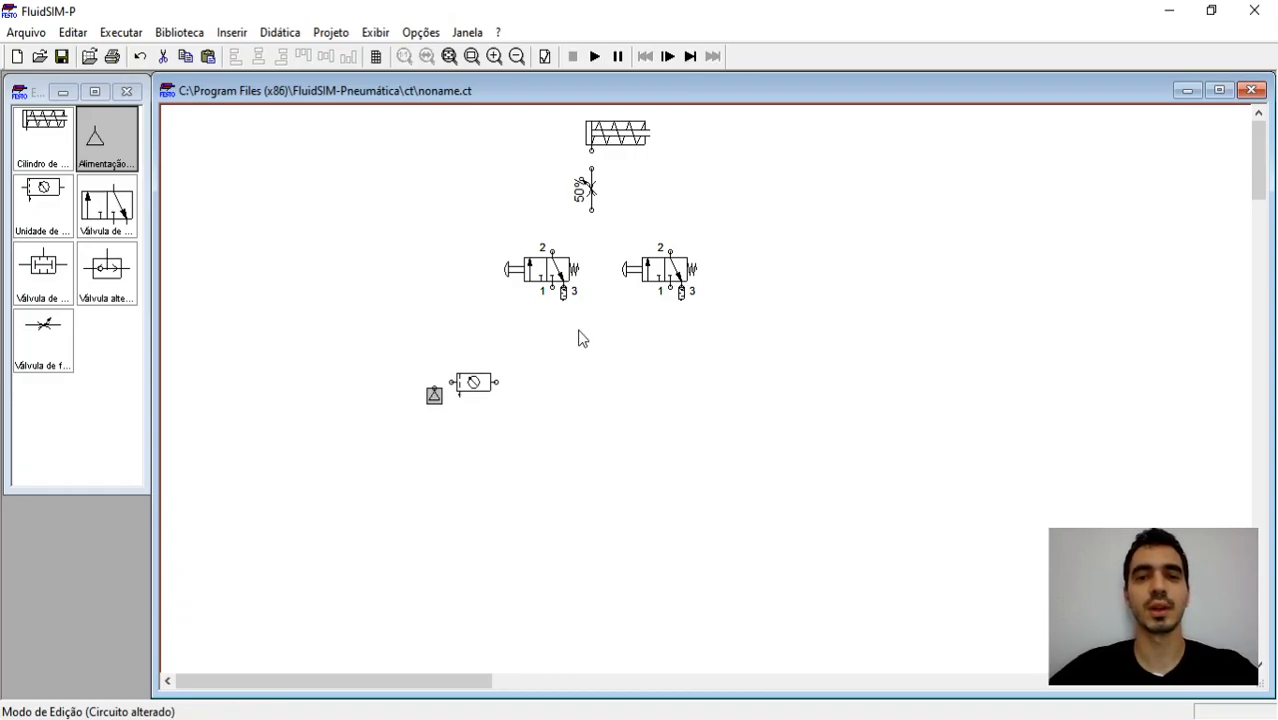
drag(487, 312, 742, 238)
drag(644, 270, 632, 322)
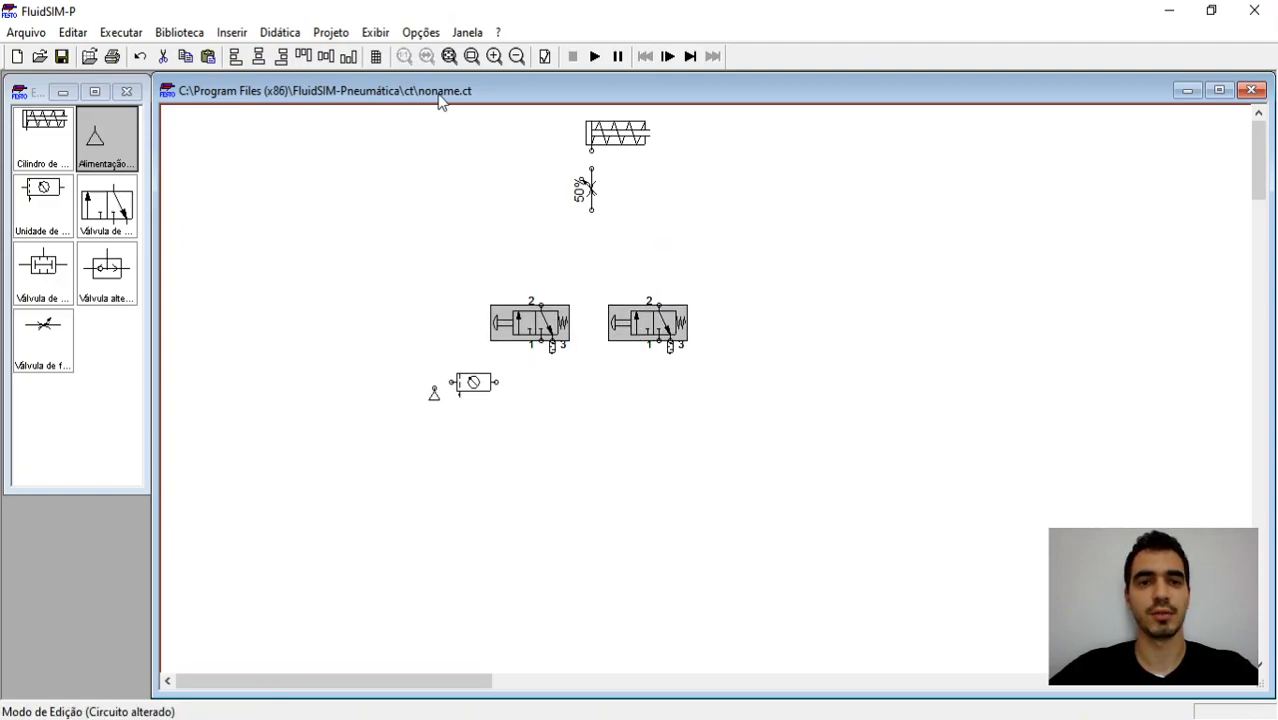
Step: Place a simultaneity valve between the flow control valve and the two 3/n-way valves, with port 2 under the flow control valve
click(449, 57)
click(678, 272)
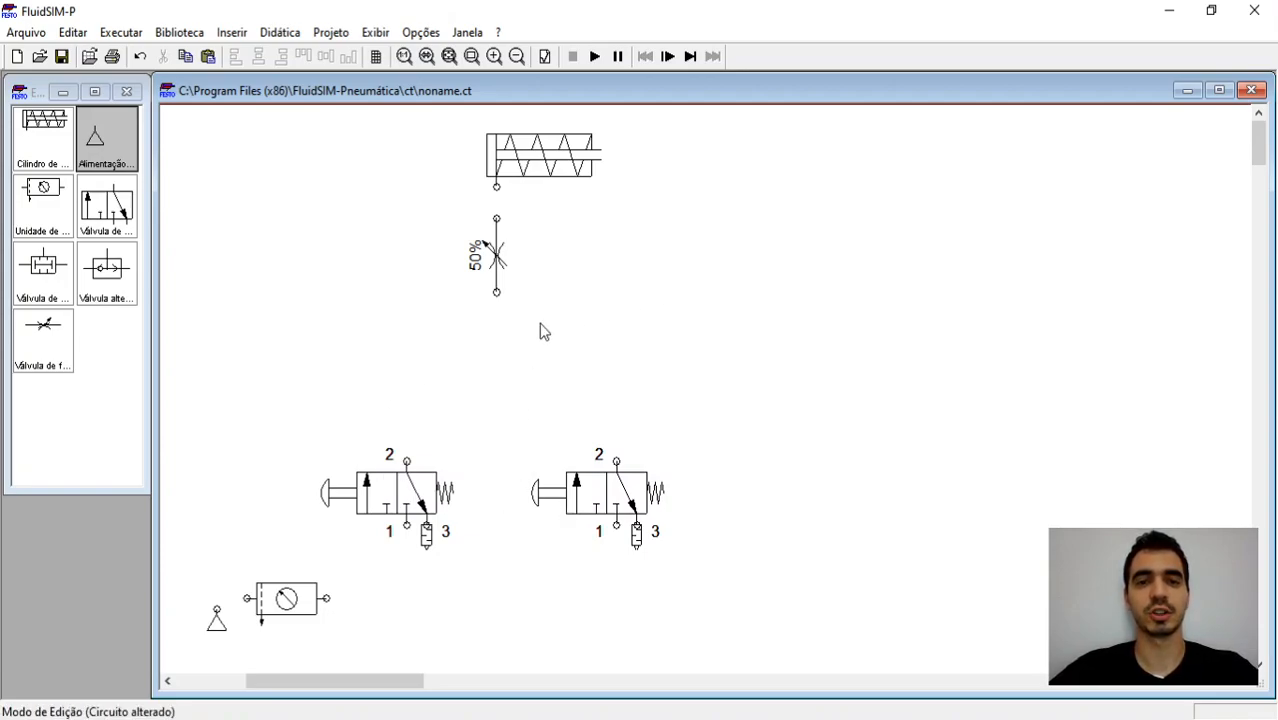
mouse_move(563, 168)
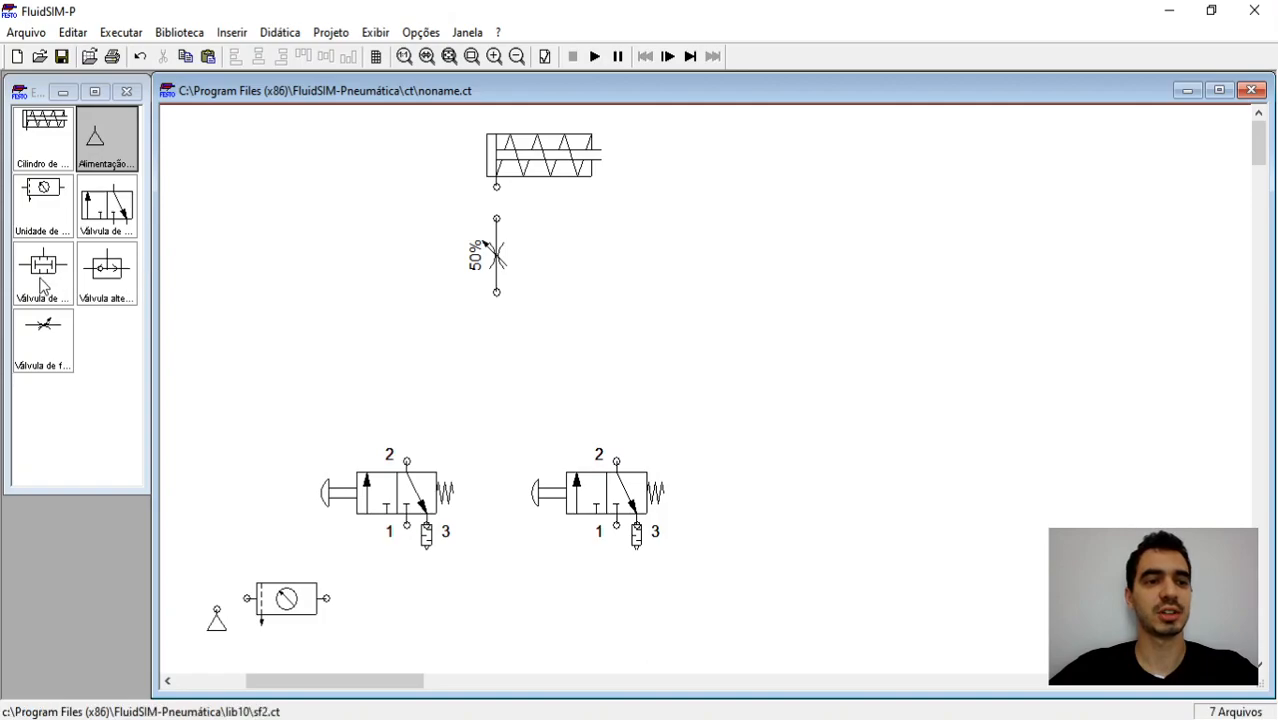
drag(42, 285, 508, 390)
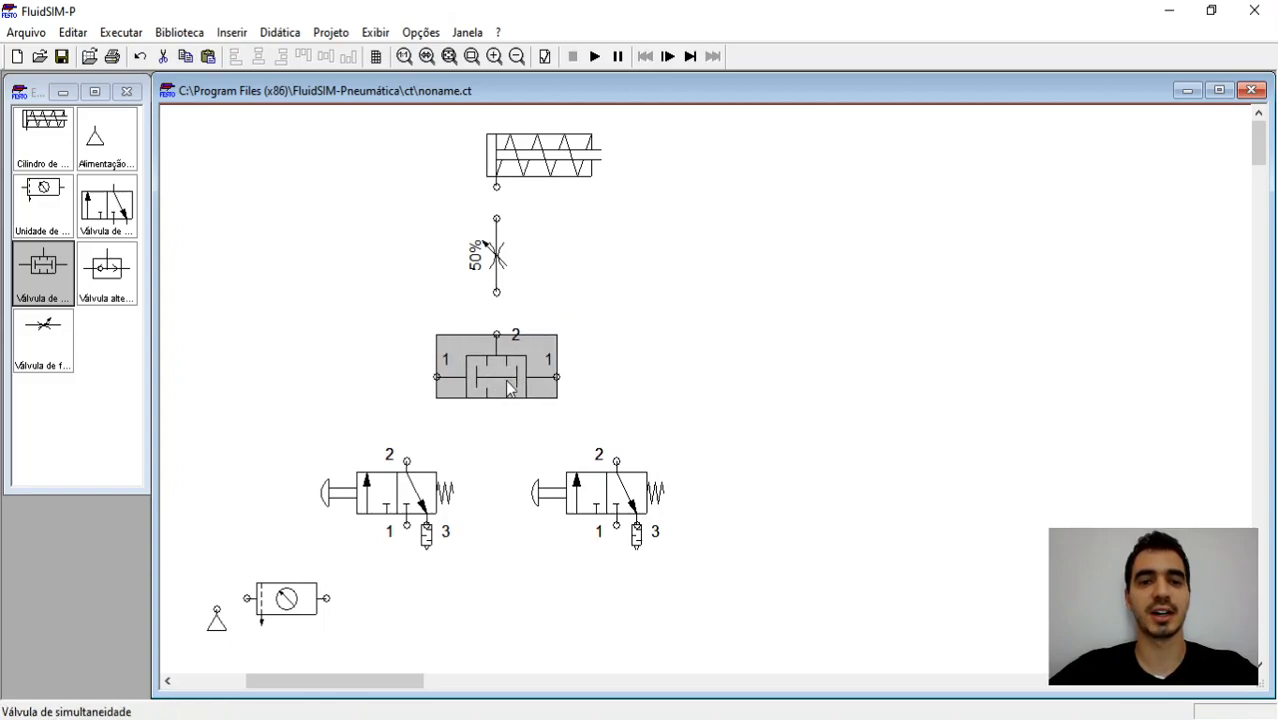
click(633, 362)
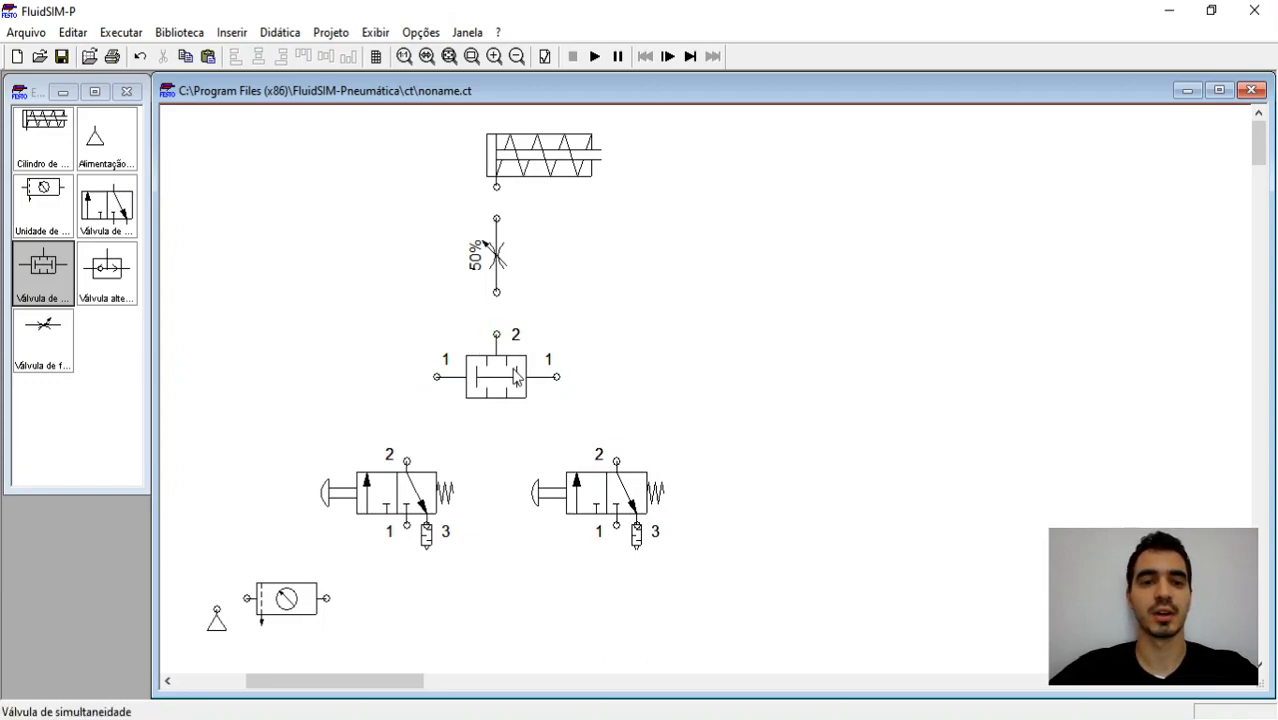
Step: Connect port 2 of both 3/n-way valves to the simultaneity valve's inputs, and its output through the flow control valve to the cylinder
drag(407, 461, 437, 377)
drag(557, 378, 616, 460)
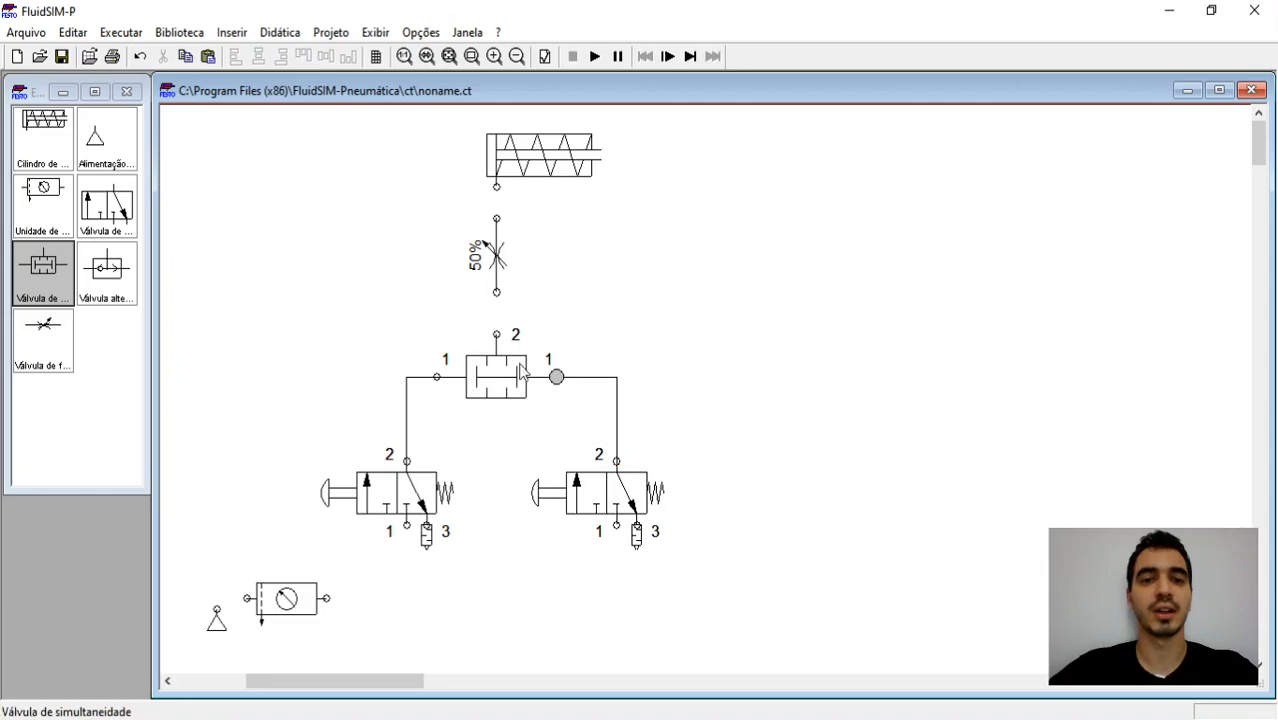
drag(497, 334, 497, 293)
drag(497, 218, 497, 187)
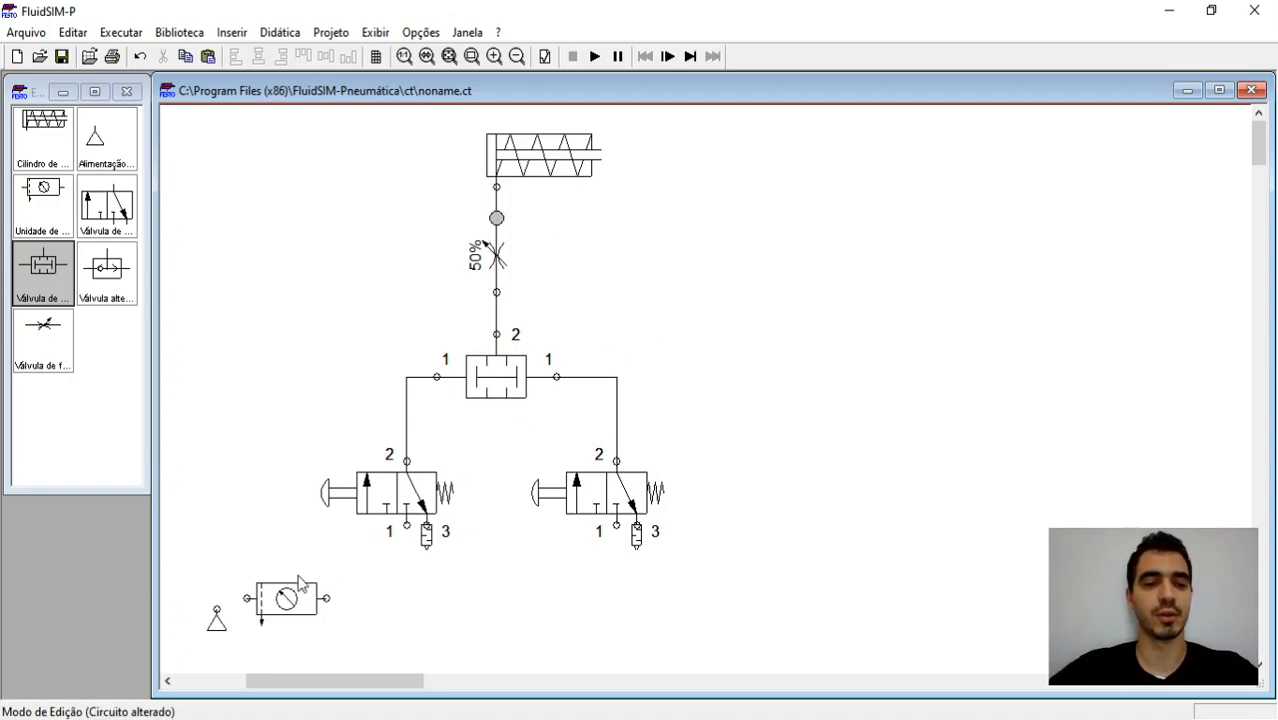
Step: Connect the air supply through the service unit to port 1 of both 3/n-way valves, and check the circuit for superficial errors
drag(214, 606, 246, 598)
drag(326, 598, 406, 524)
mouse_move(616, 524)
mouse_down()
mouse_move(485, 622)
mouse_move(406, 599)
mouse_up()
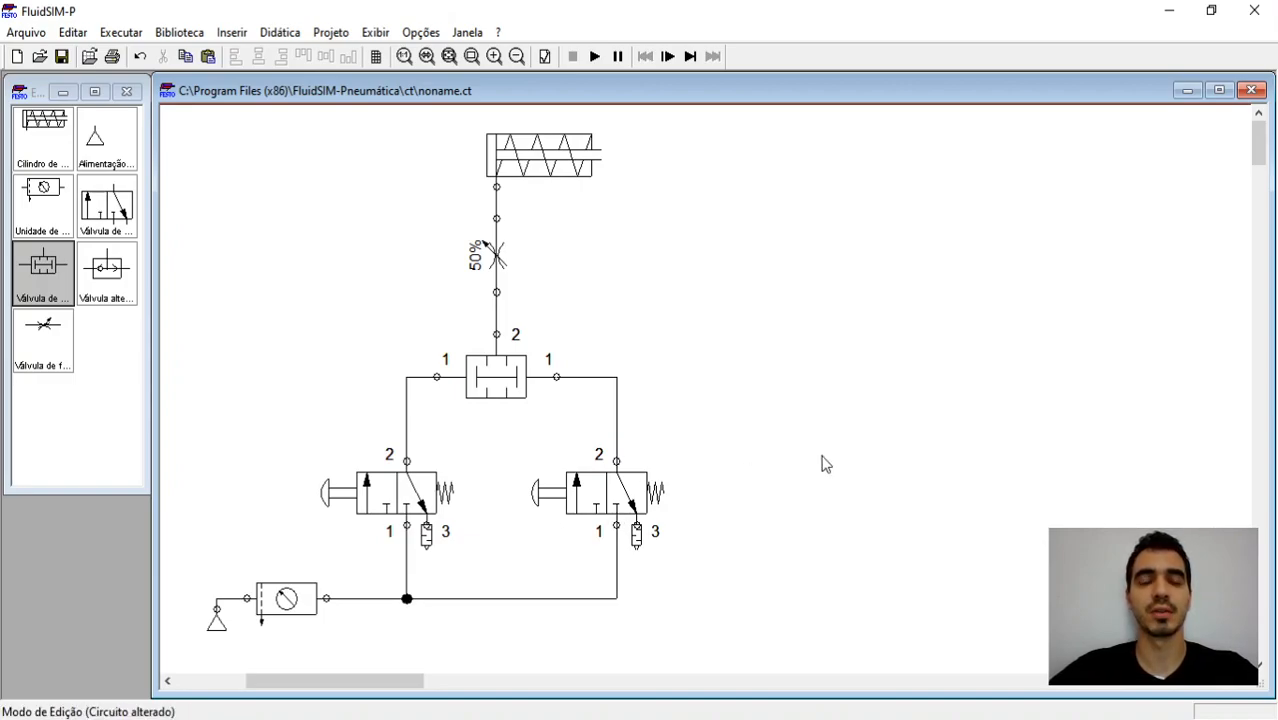
click(546, 58)
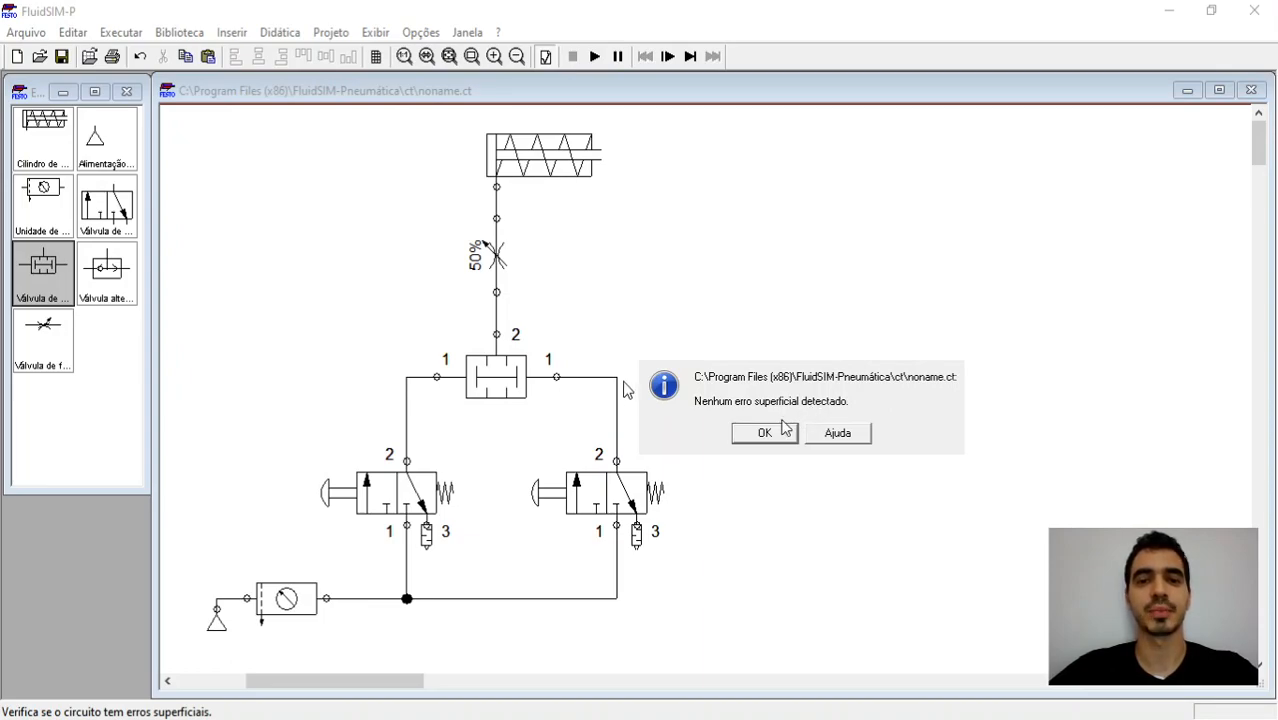
click(751, 434)
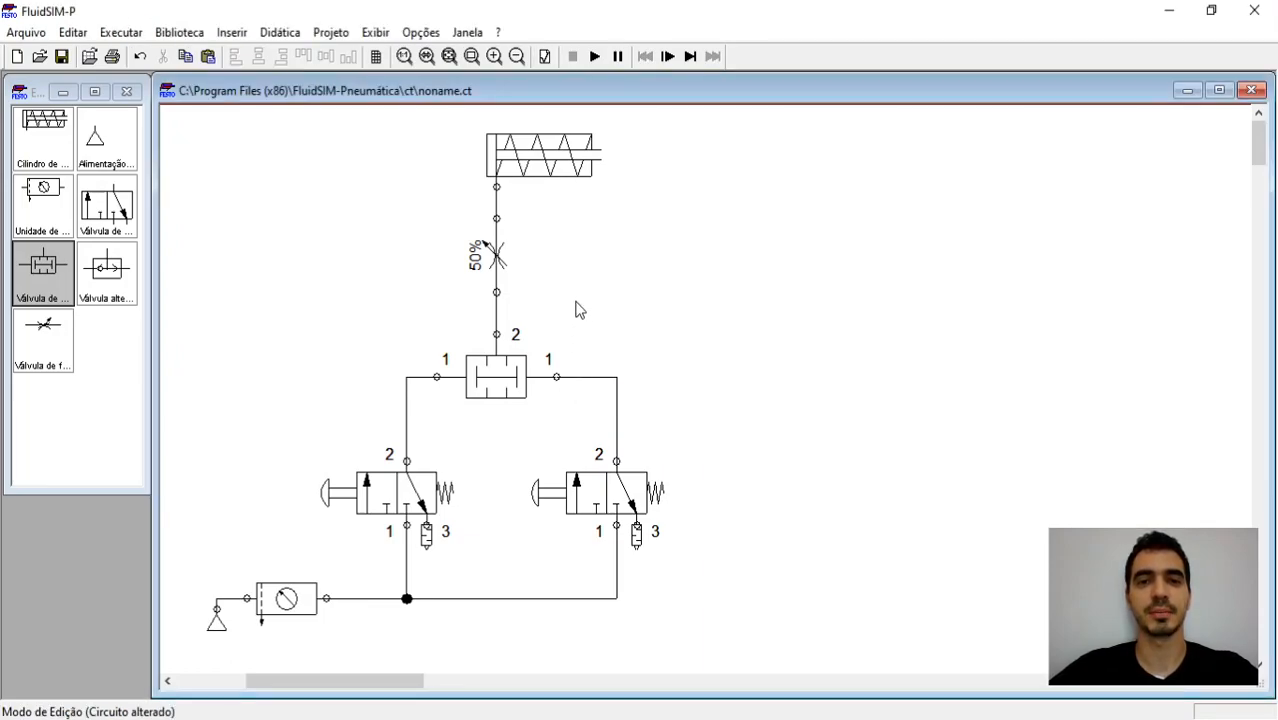
Step: Start the simulation and actuate each pushbutton valve on its own to test the simultaneity valve
click(594, 57)
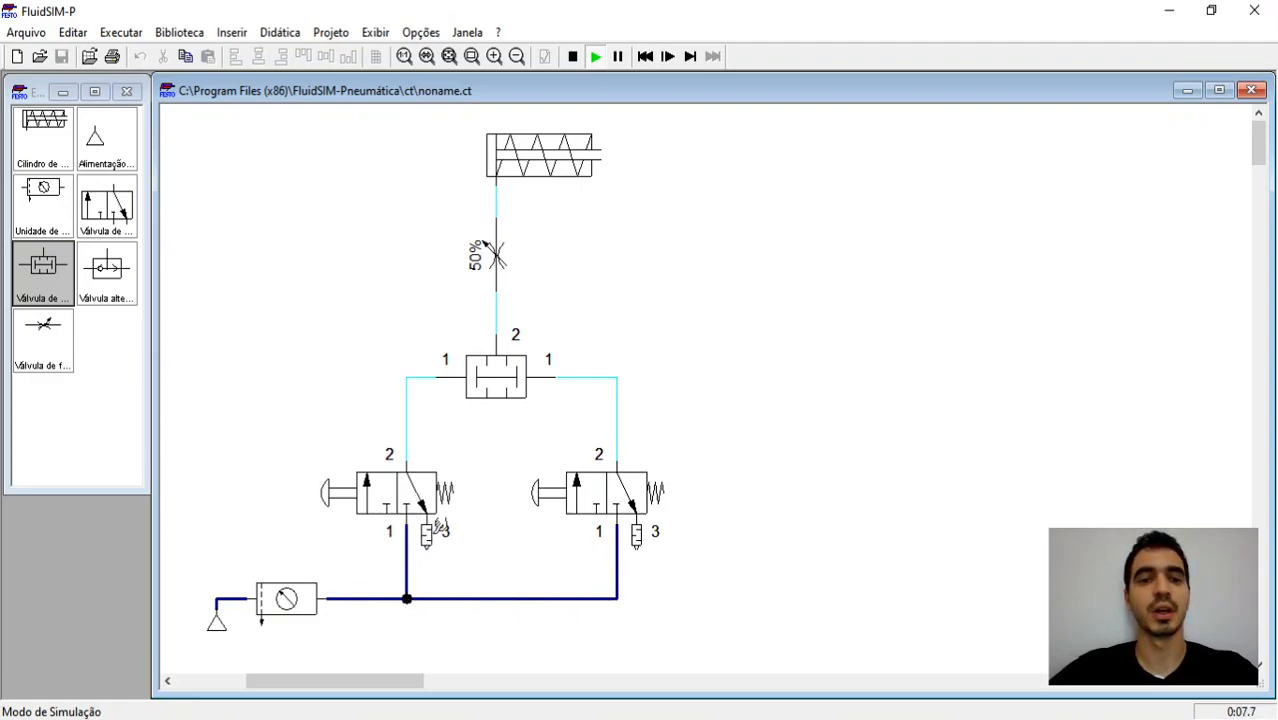
click(377, 482)
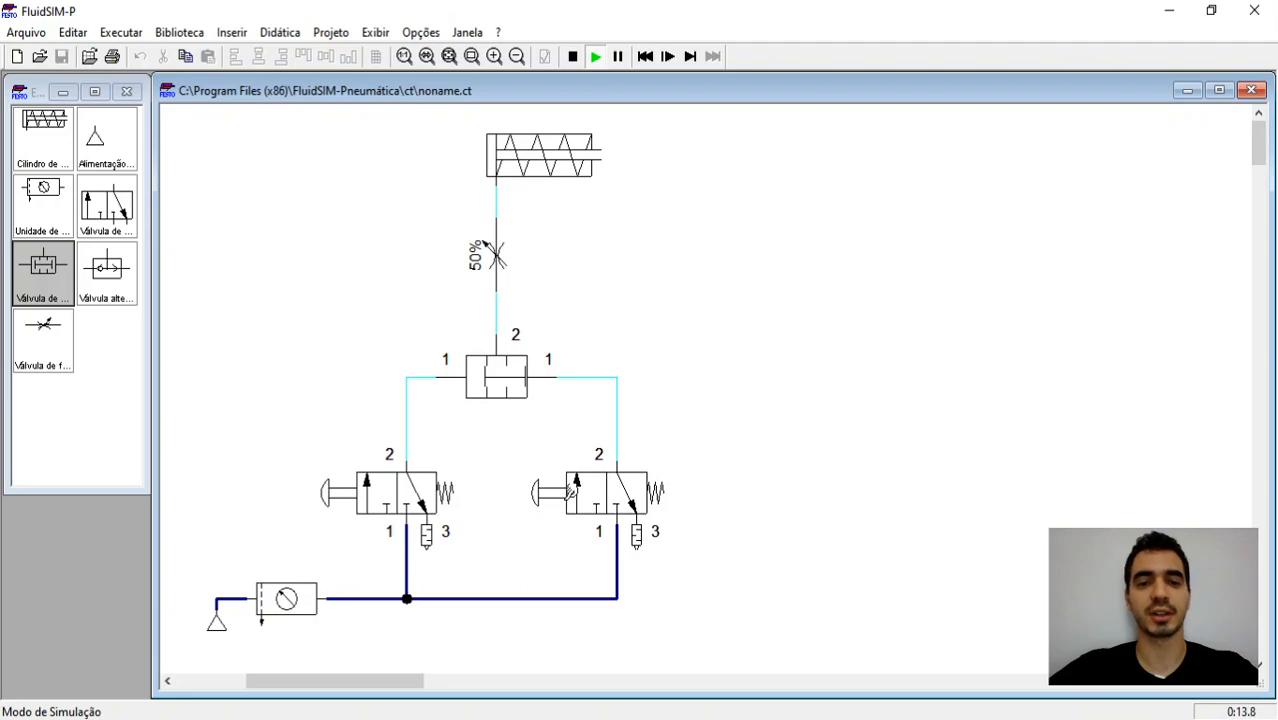
click(572, 489)
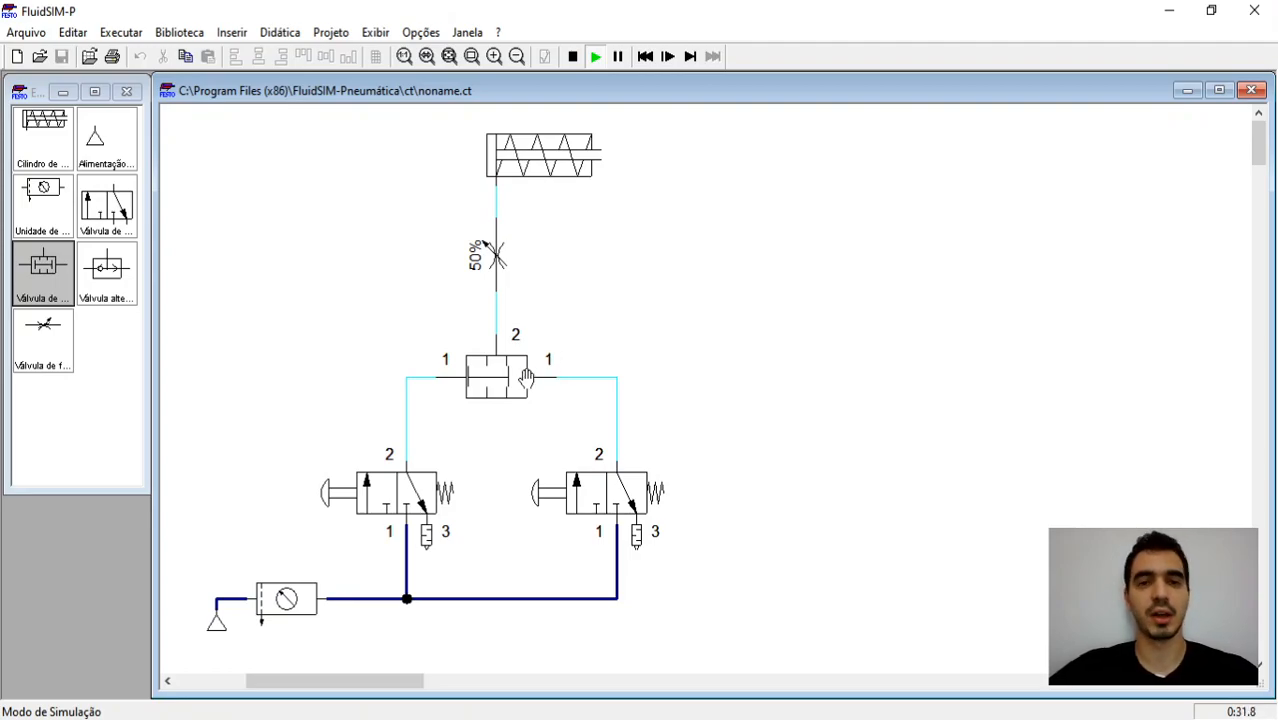
Step: Actuate both pushbutton valves together to test the cylinder, release them one after the other, and stop the simulation
click(340, 485)
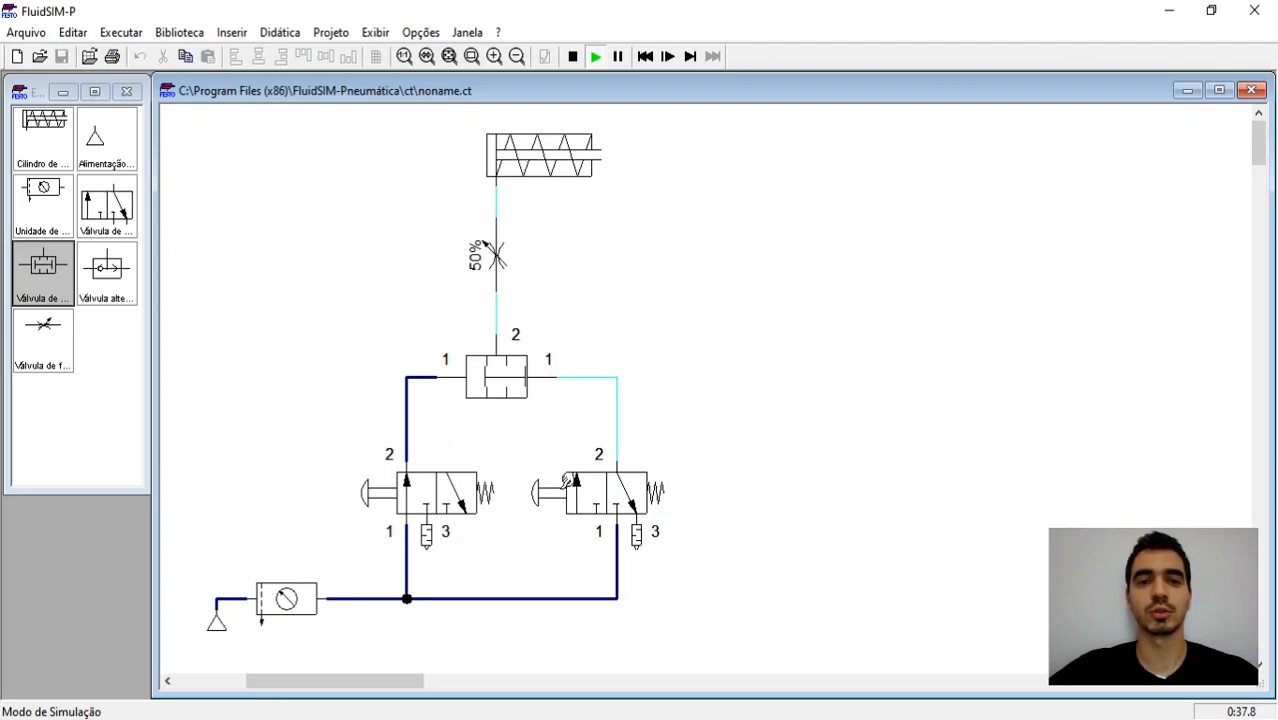
click(568, 482)
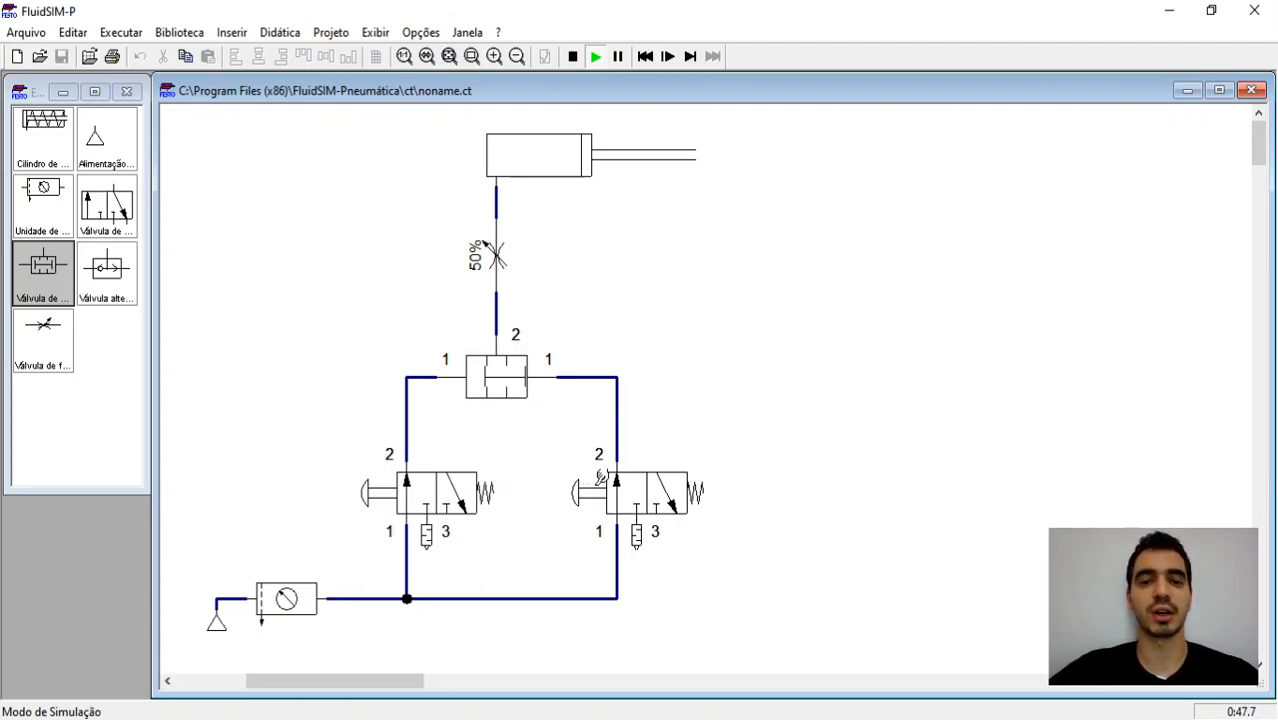
click(598, 480)
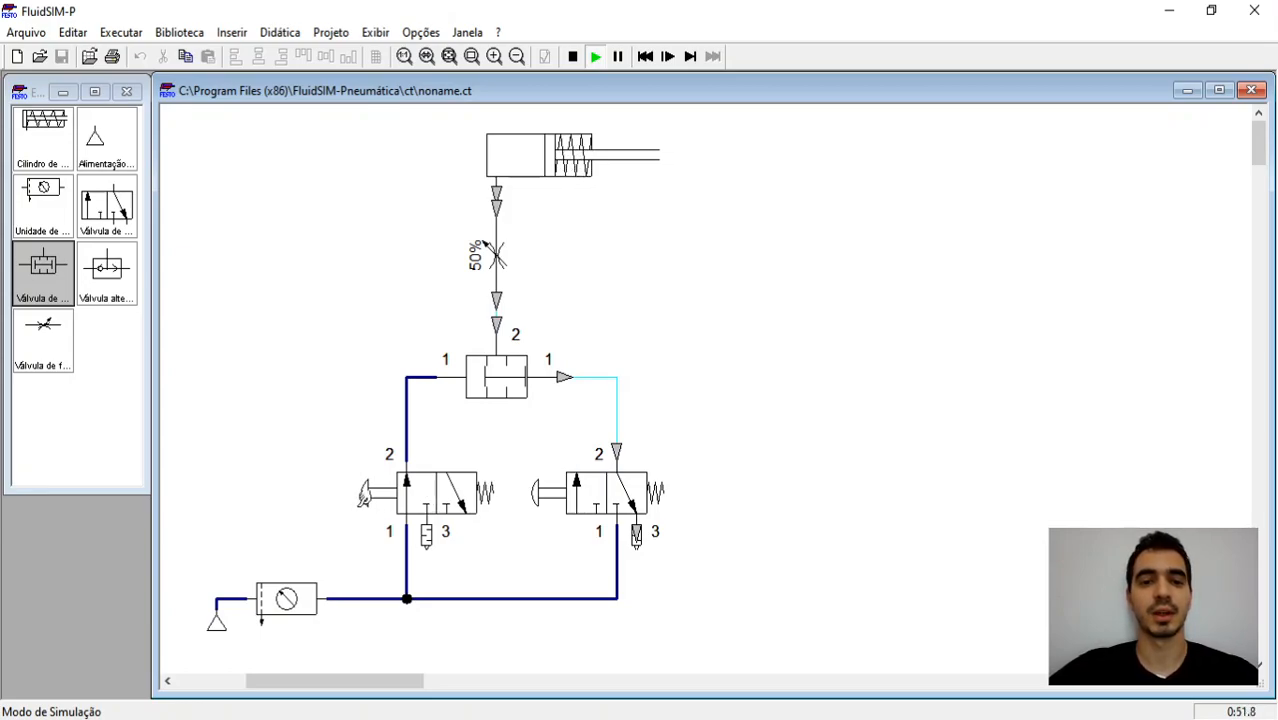
click(389, 491)
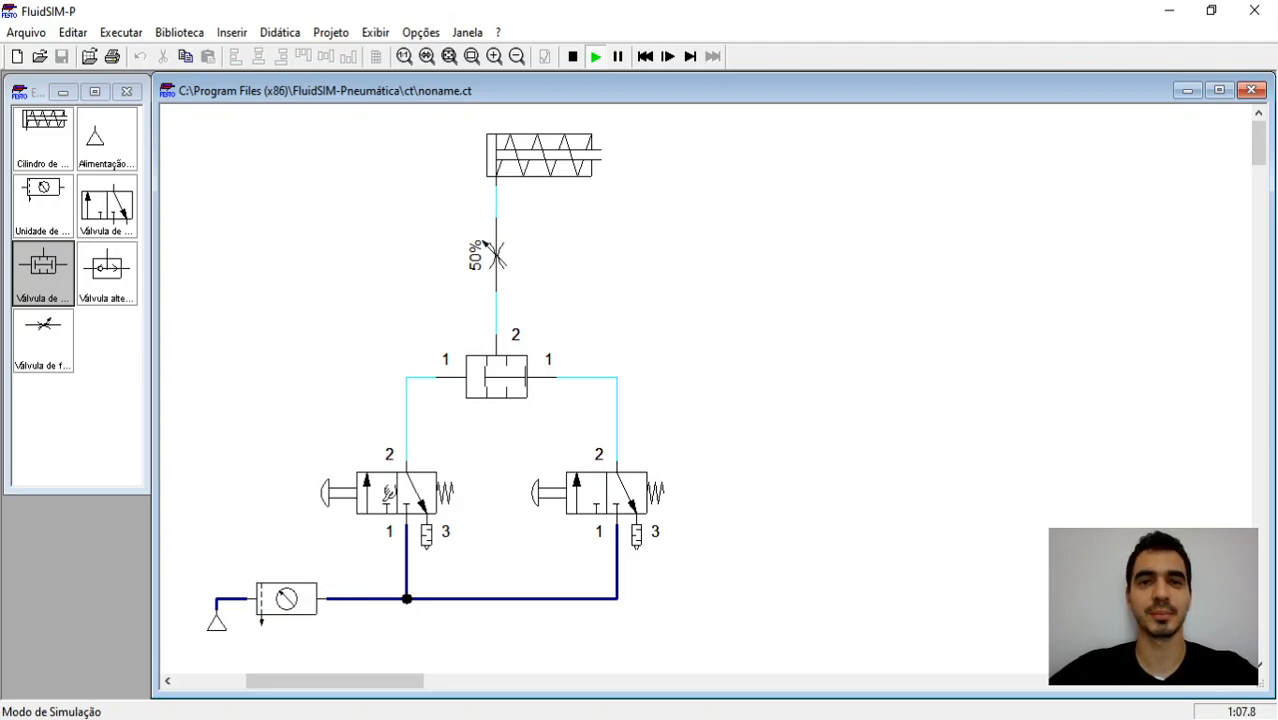
click(572, 56)
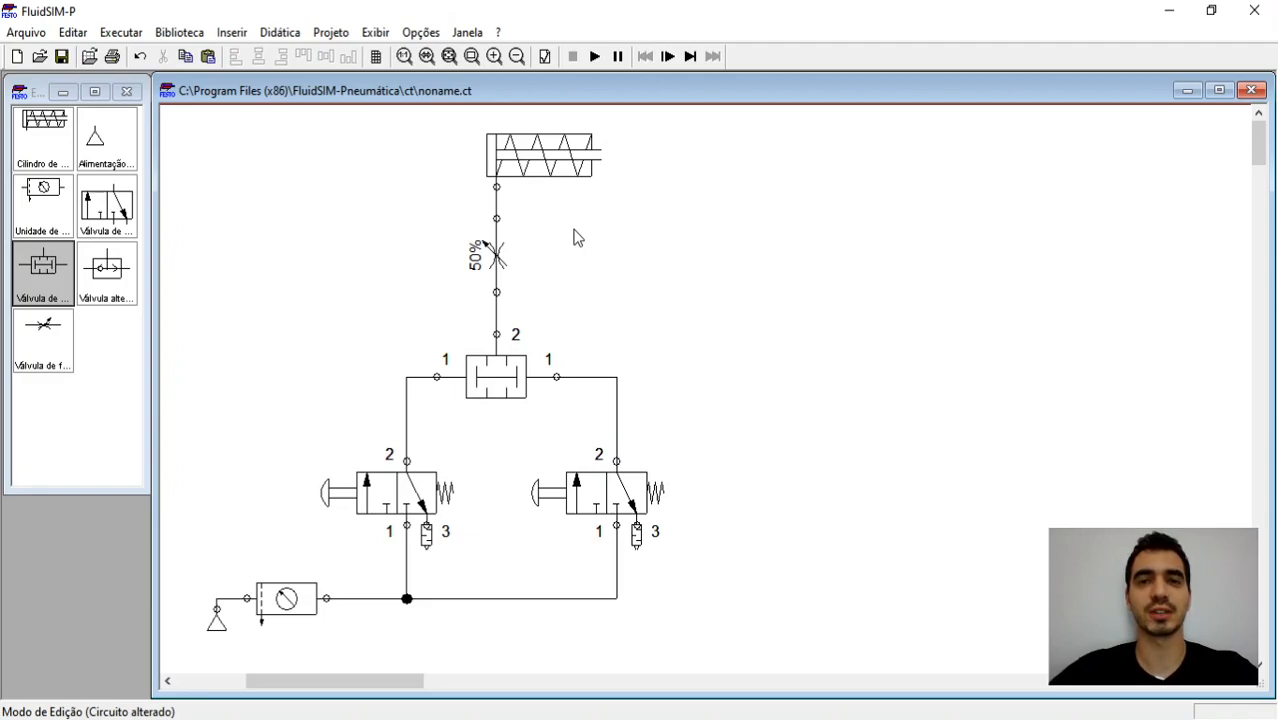
Step: Replace the simultaneity valve with a shuttle valve (Válvula alternadora), placing its port 2 directly under the flow control valve
click(516, 398)
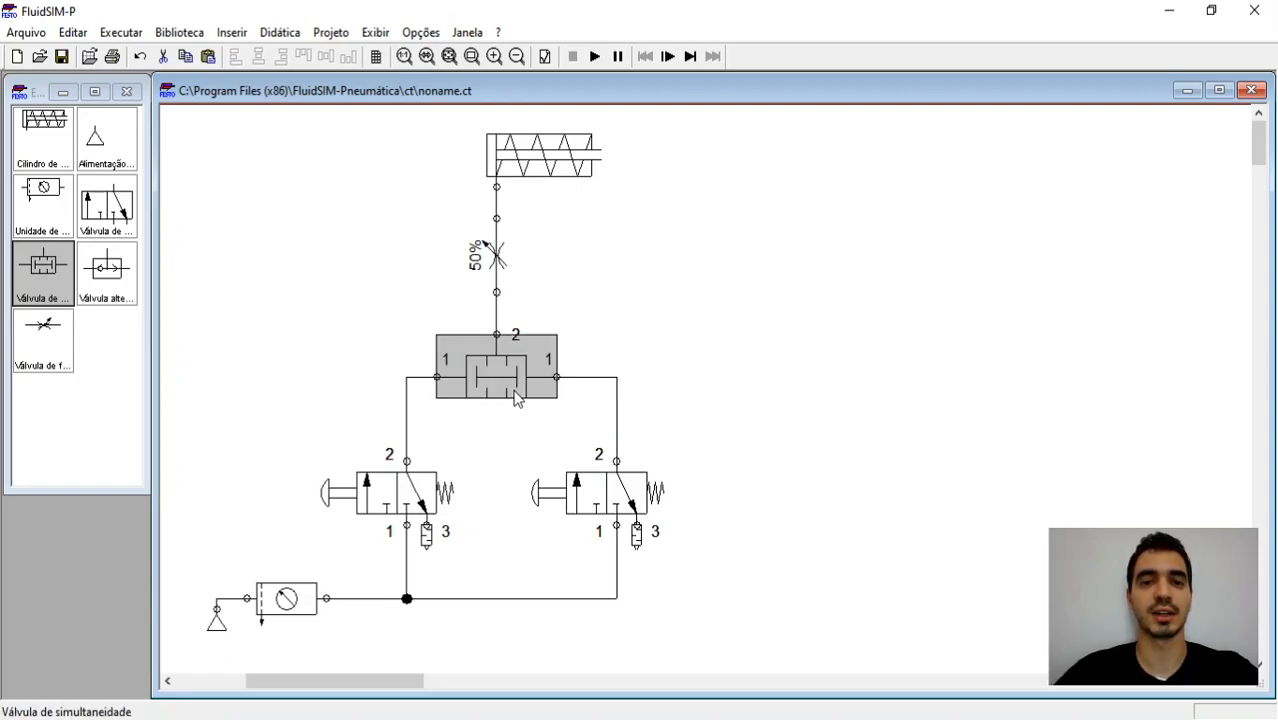
key(Delete)
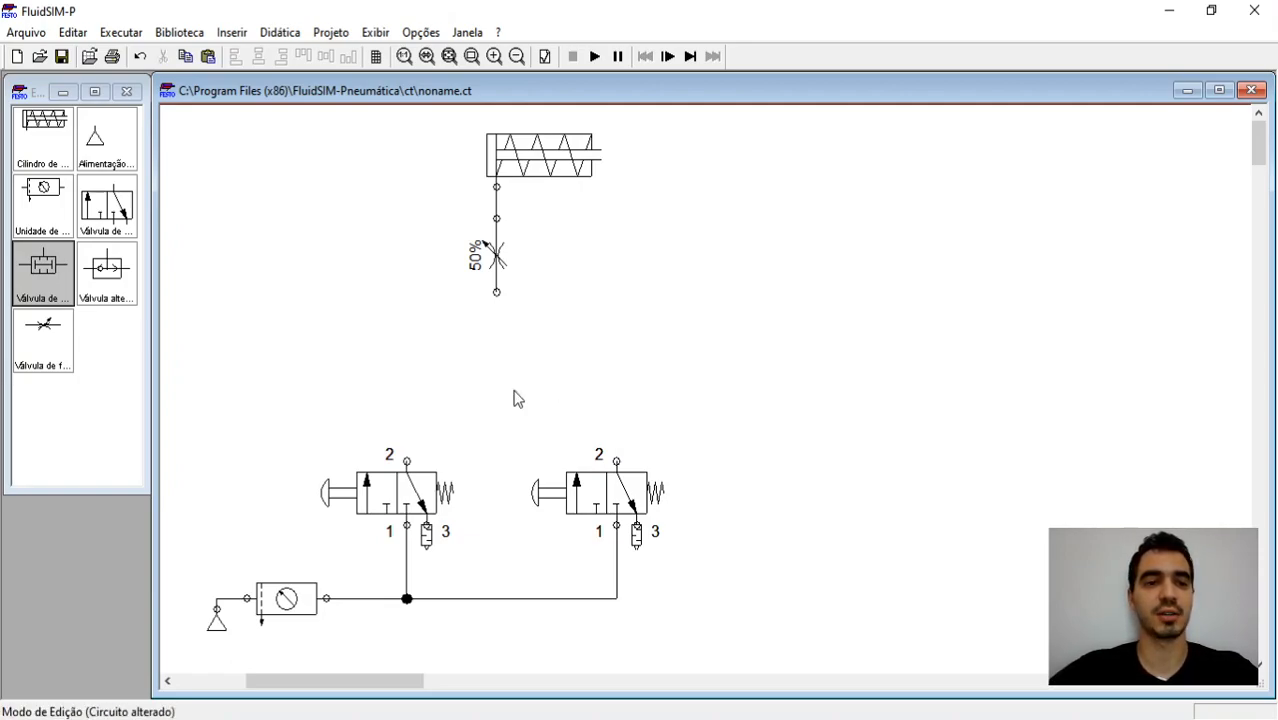
drag(113, 272, 518, 358)
click(524, 427)
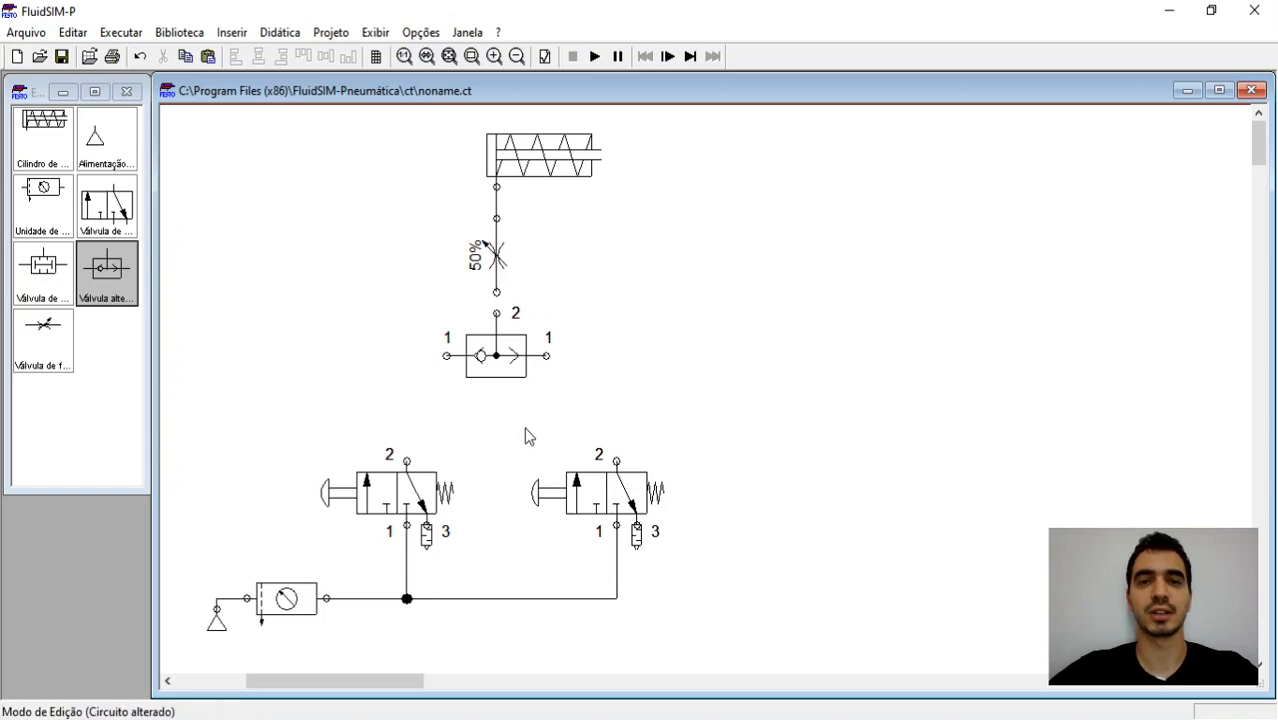
Step: Connect the shuttle valve's inputs to port 2 of both 3/n-way valves, and its output to the flow control valve
drag(440, 355, 406, 462)
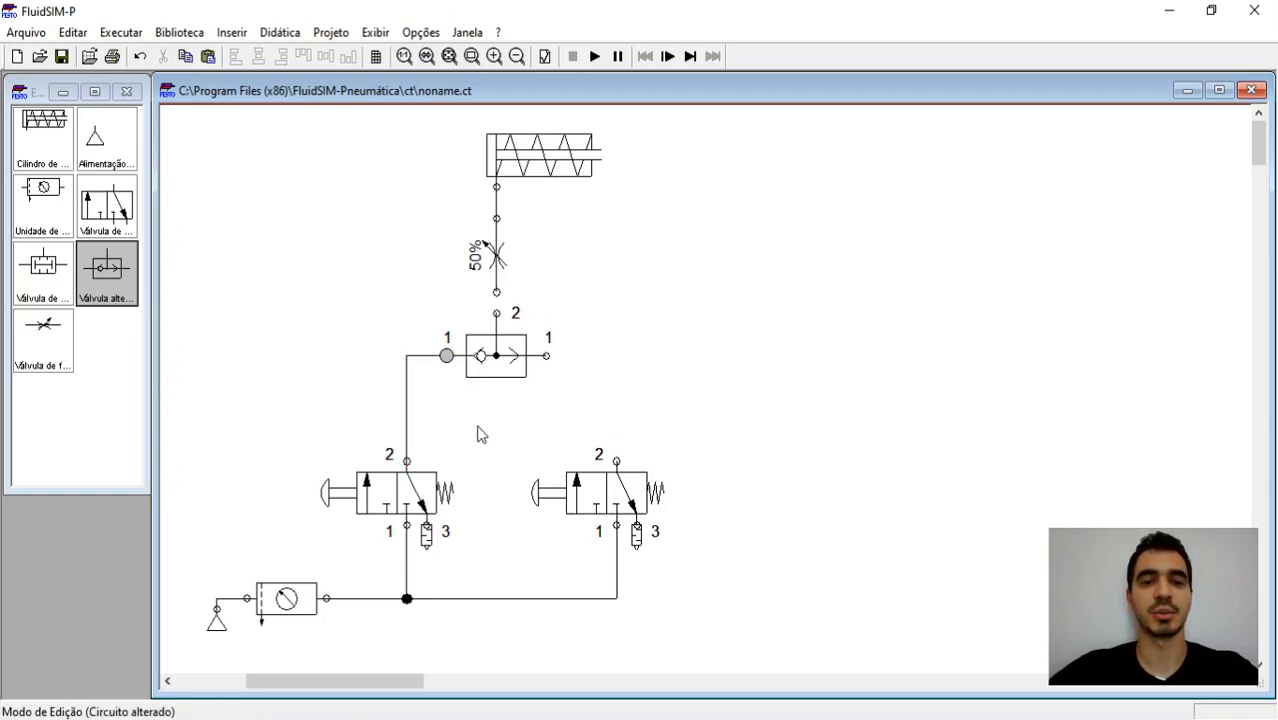
drag(546, 355, 616, 461)
drag(497, 314, 497, 293)
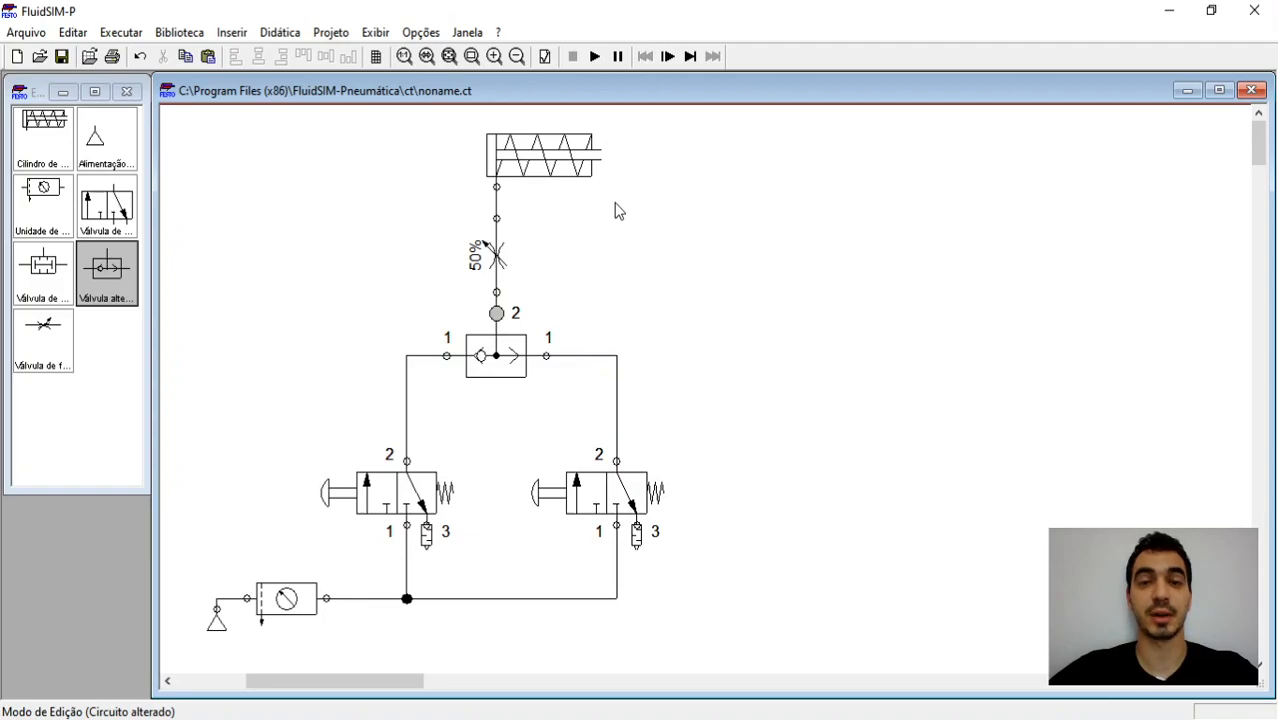
Step: Simulate the shuttle valve circuit, actuating each pushbutton valve in turn, and stop the simulation
click(598, 62)
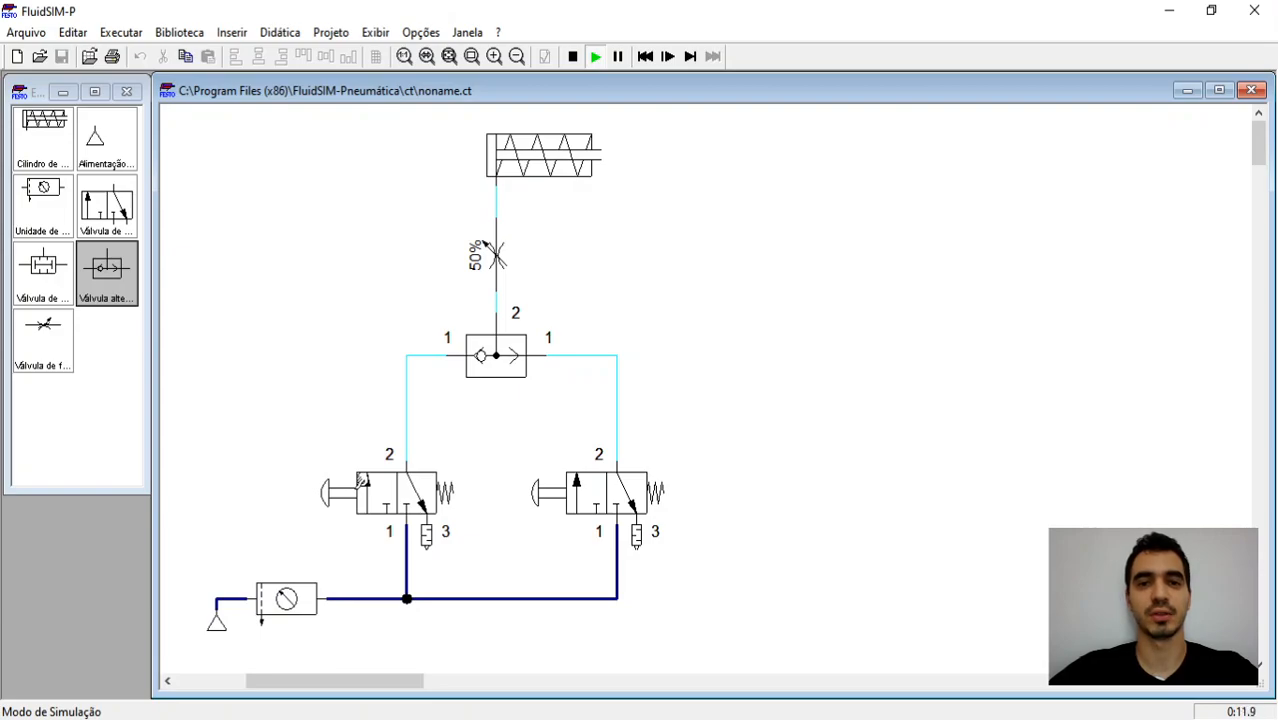
click(362, 485)
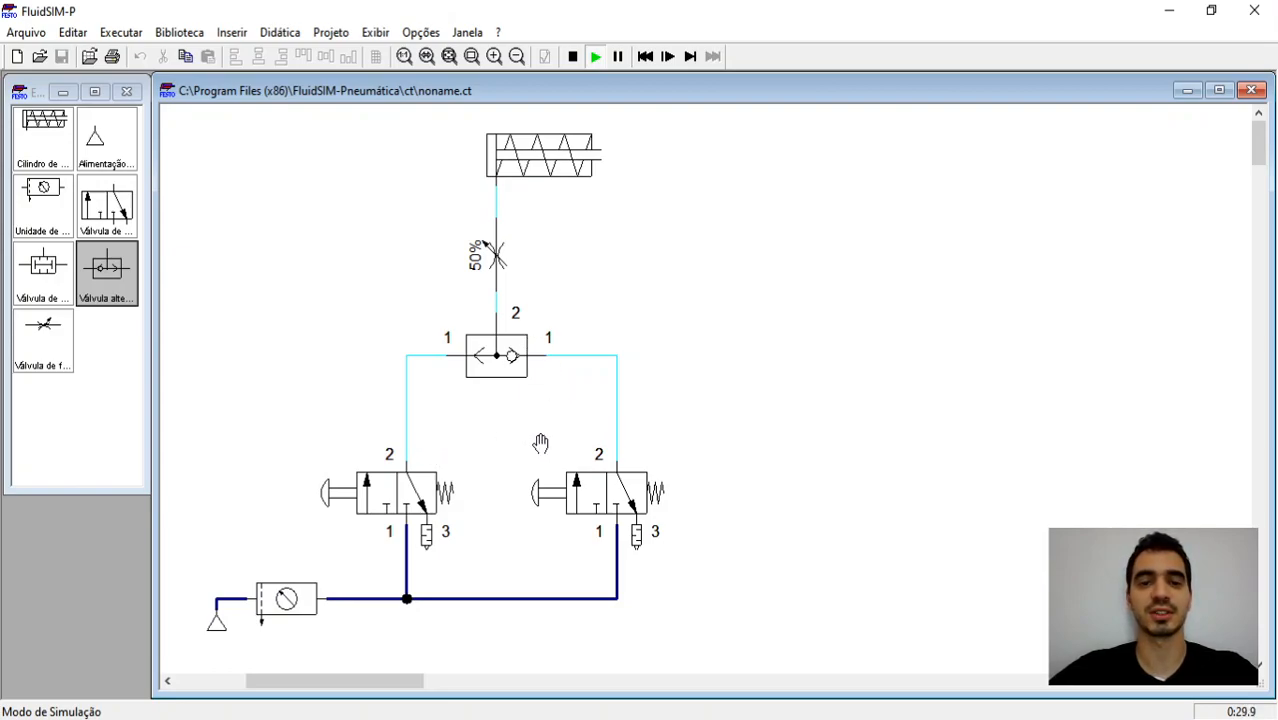
click(557, 490)
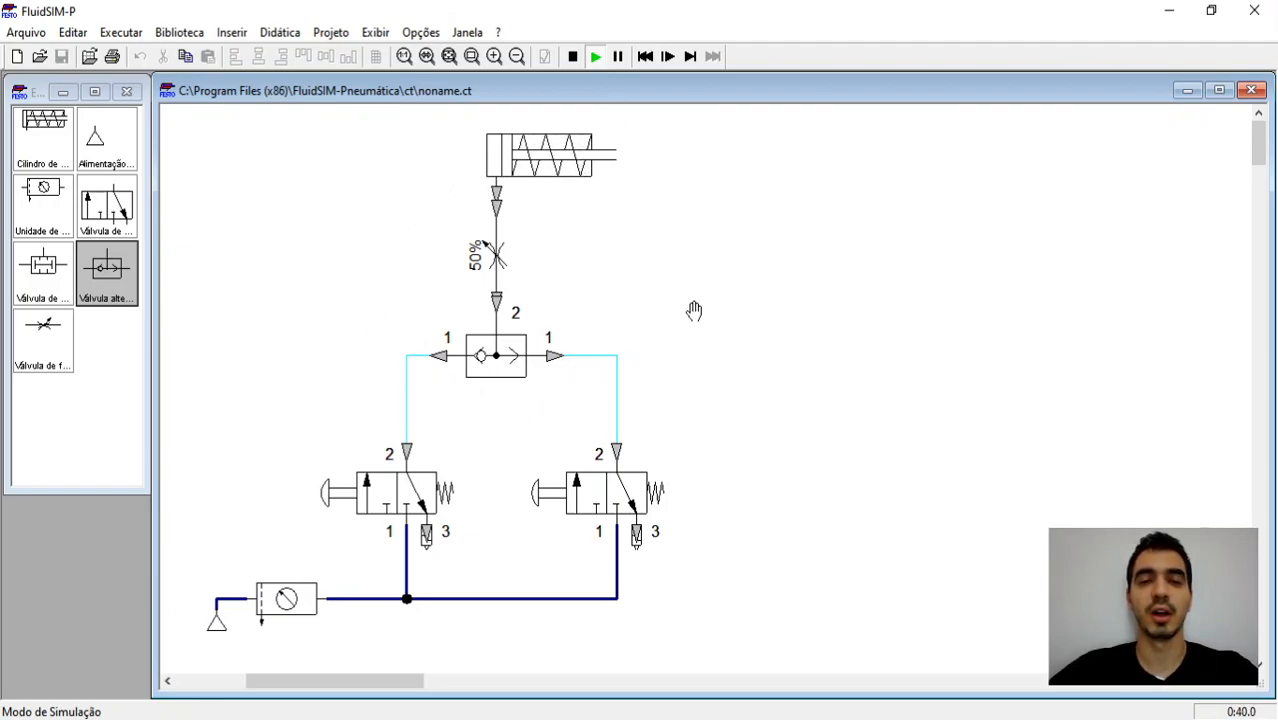
click(573, 57)
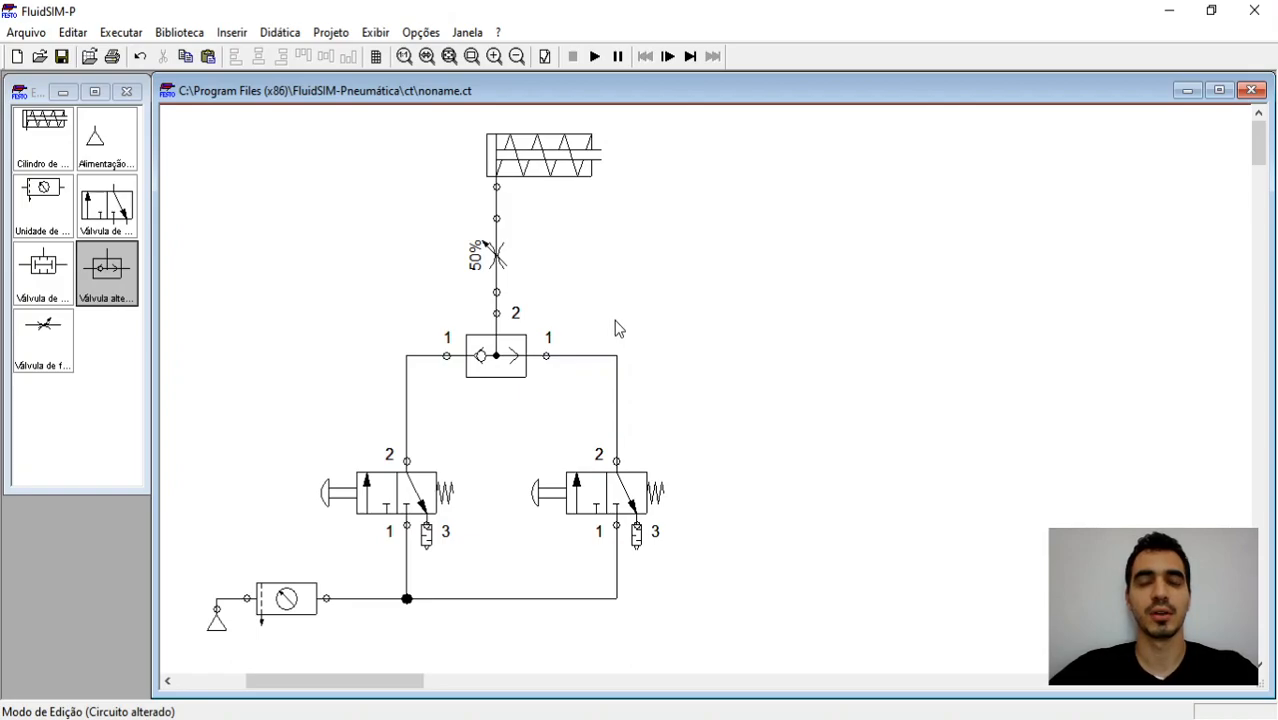
Step: Delete the shuttle valve, the supply line to the second 3/n-way valve, and the leftover T-junction
click(502, 368)
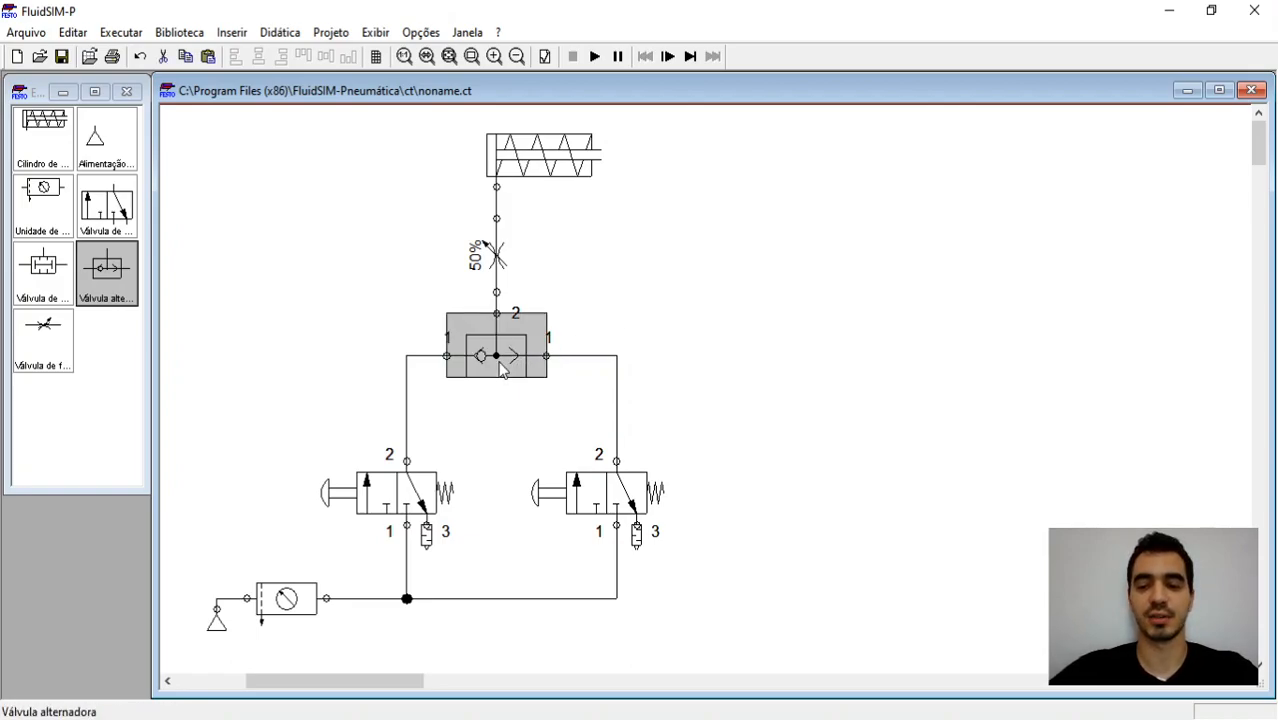
key(Delete)
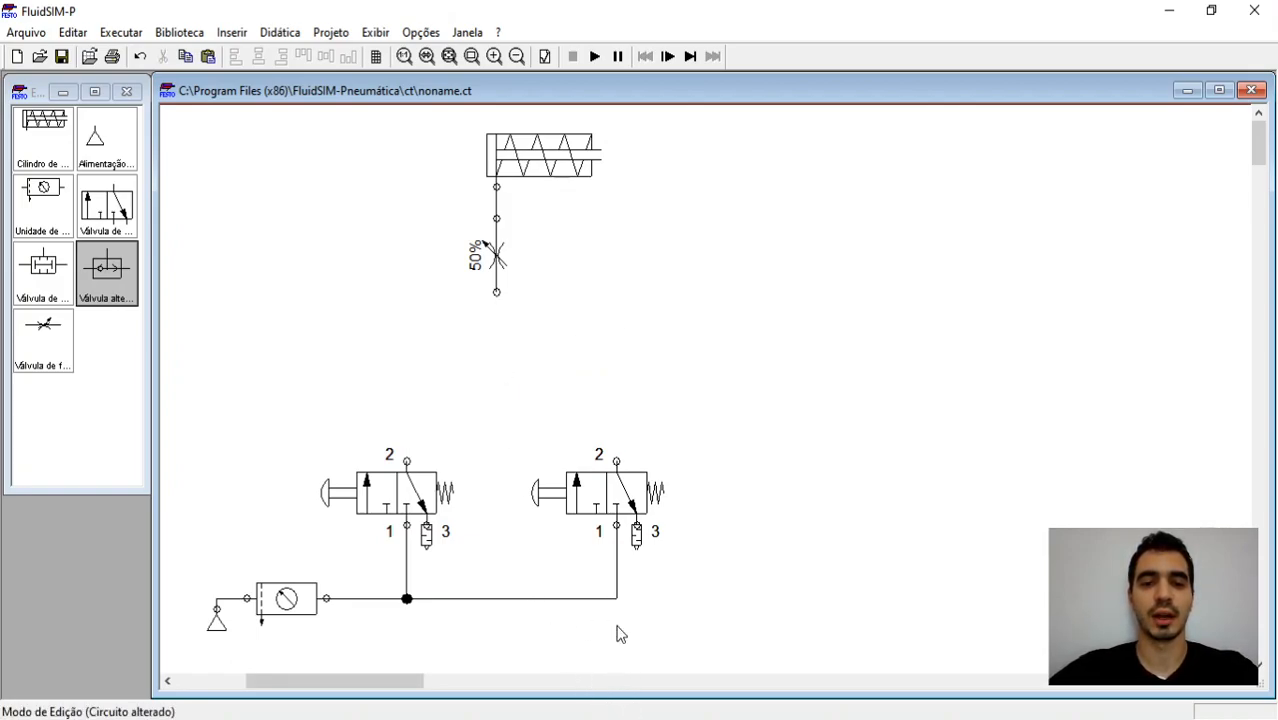
click(602, 598)
key(Delete)
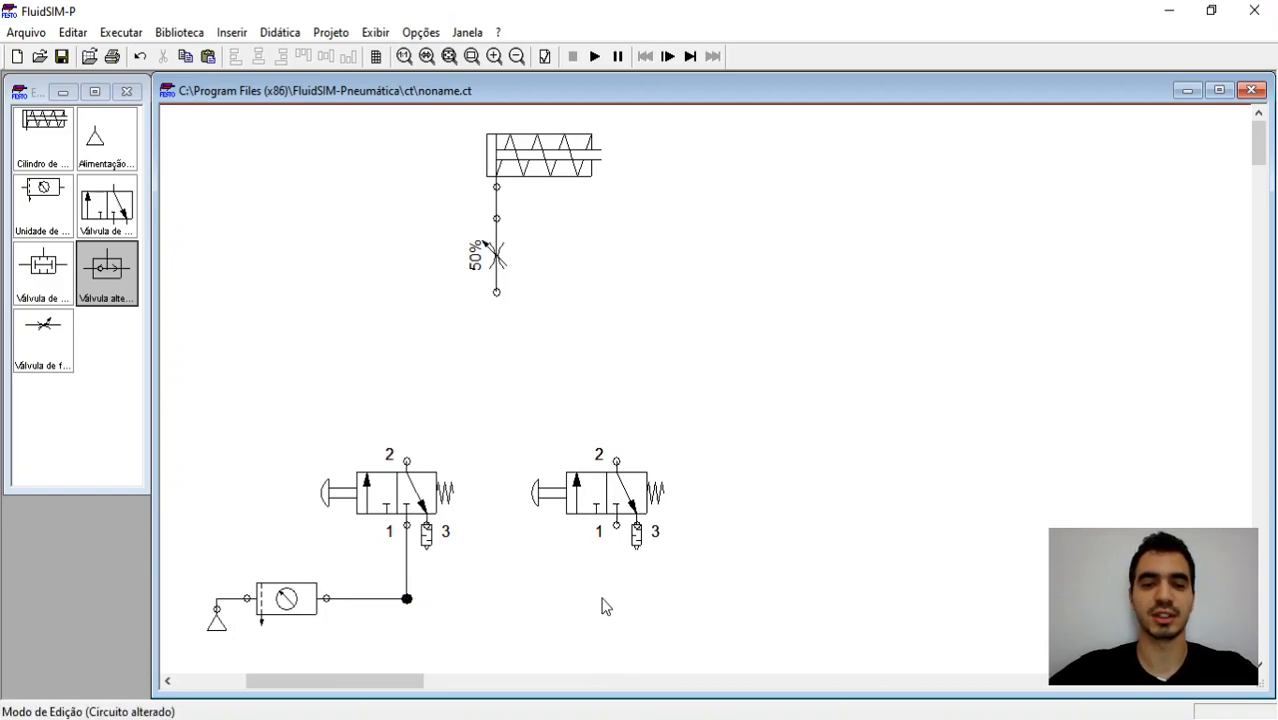
click(409, 599)
key(Delete)
Step: Stack the two 3/n-way valves vertically beneath the flow control valve, and align the supply line with the lower valve's port 1
drag(594, 511, 474, 394)
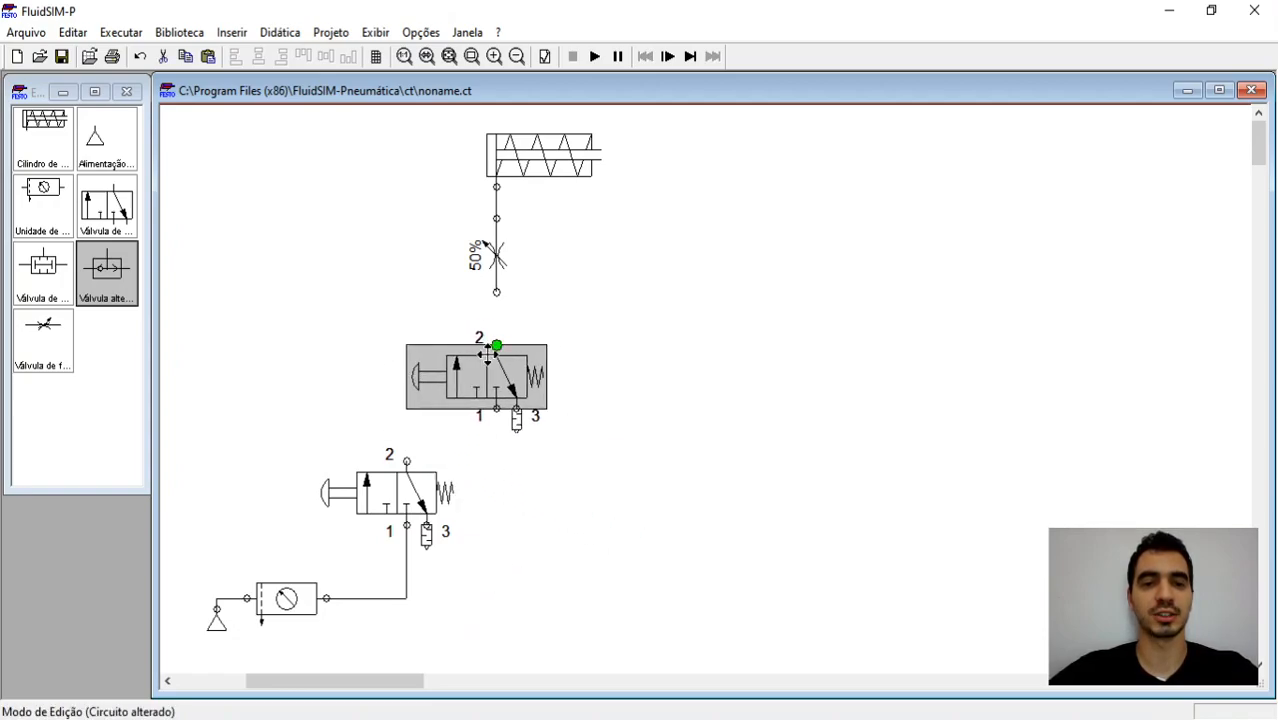
drag(385, 490, 475, 489)
click(406, 571)
drag(406, 571, 496, 586)
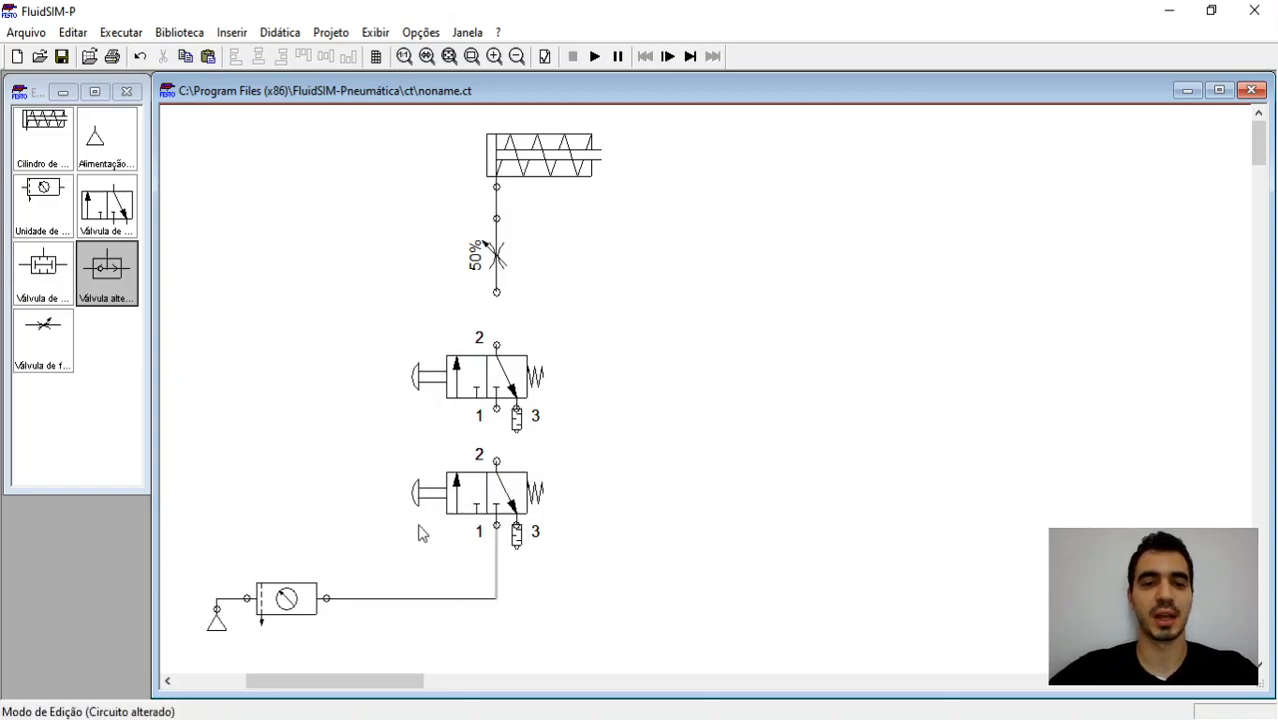
click(590, 565)
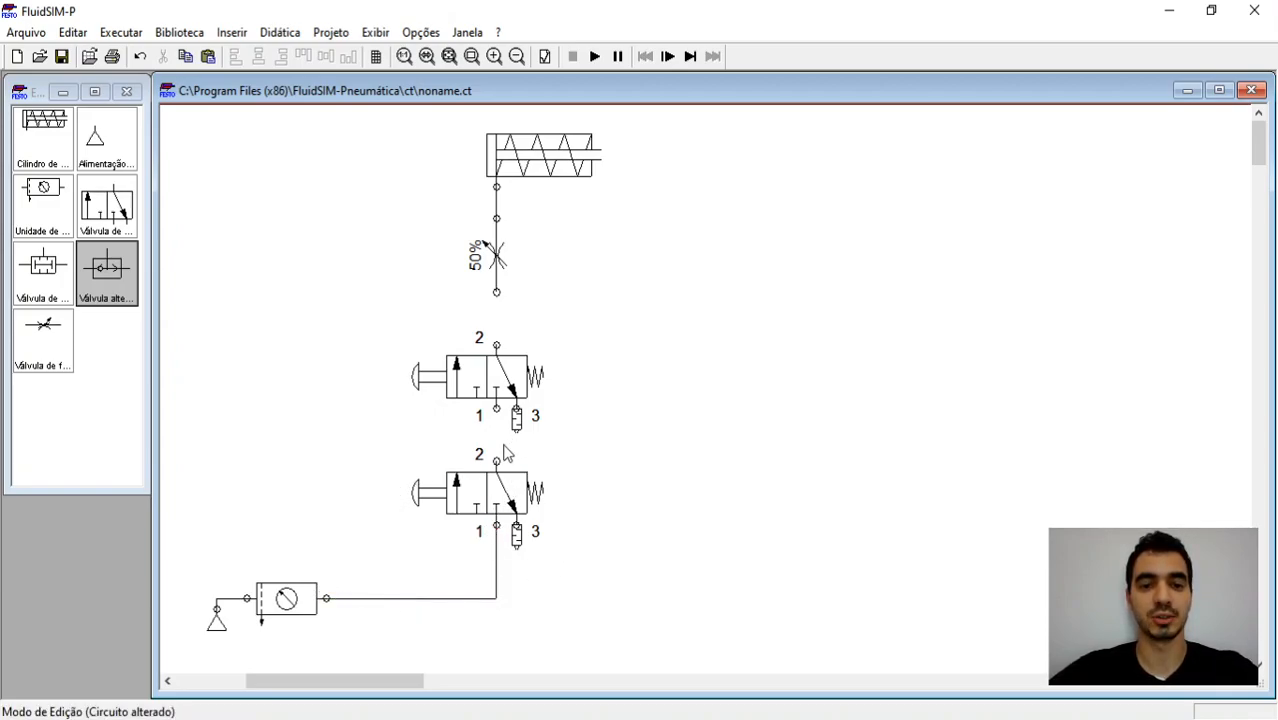
Step: Connect the two stacked valves in series up to the flow control valve, and check the circuit for superficial errors
drag(497, 461, 497, 408)
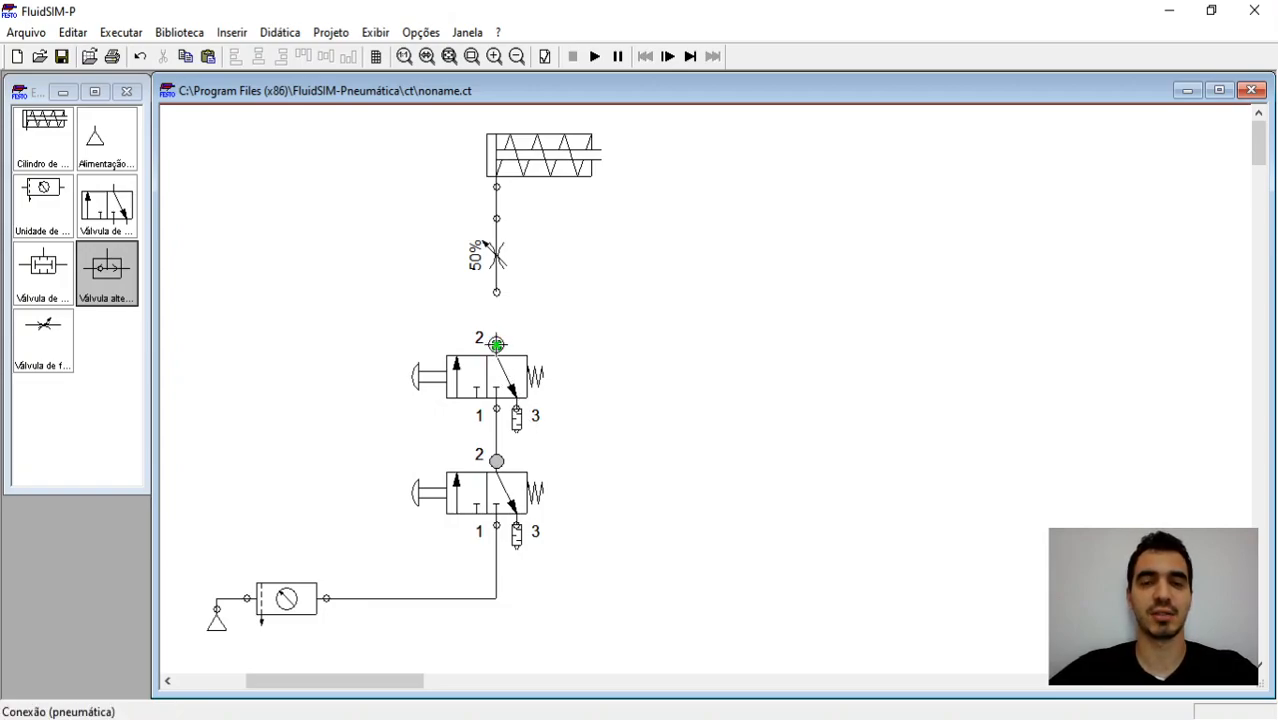
drag(497, 344, 497, 295)
mouse_move(593, 147)
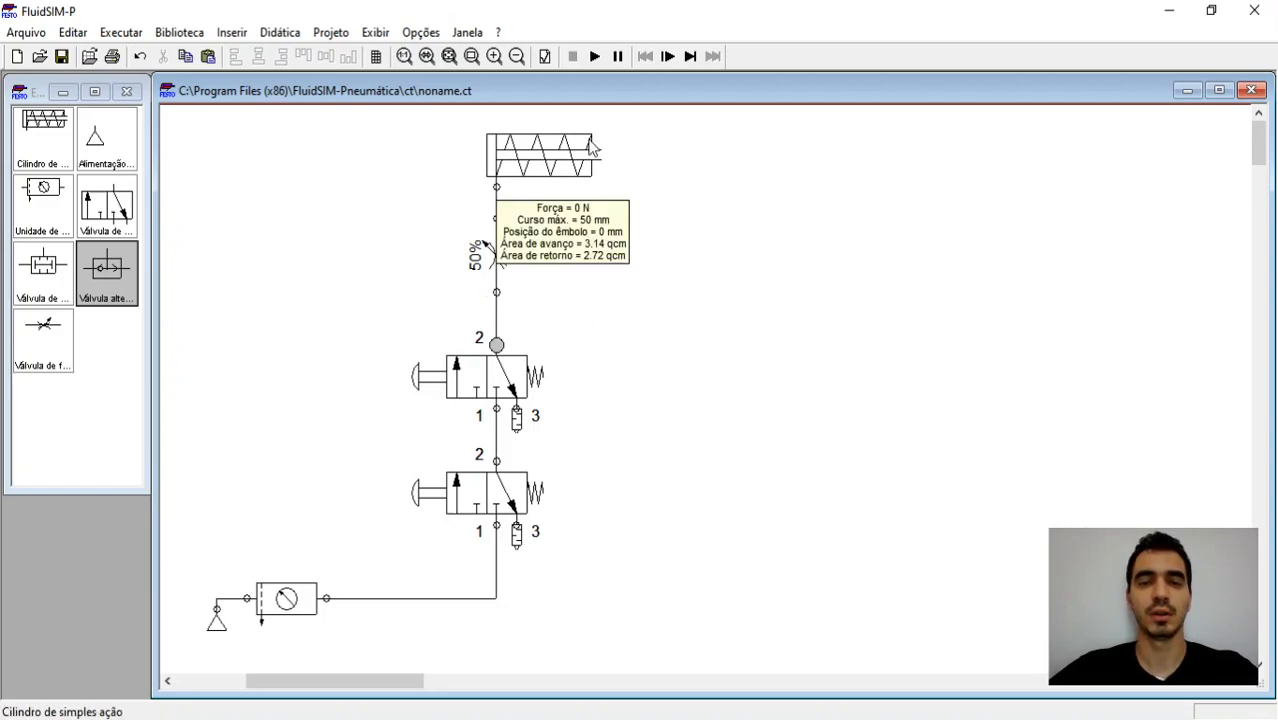
click(544, 57)
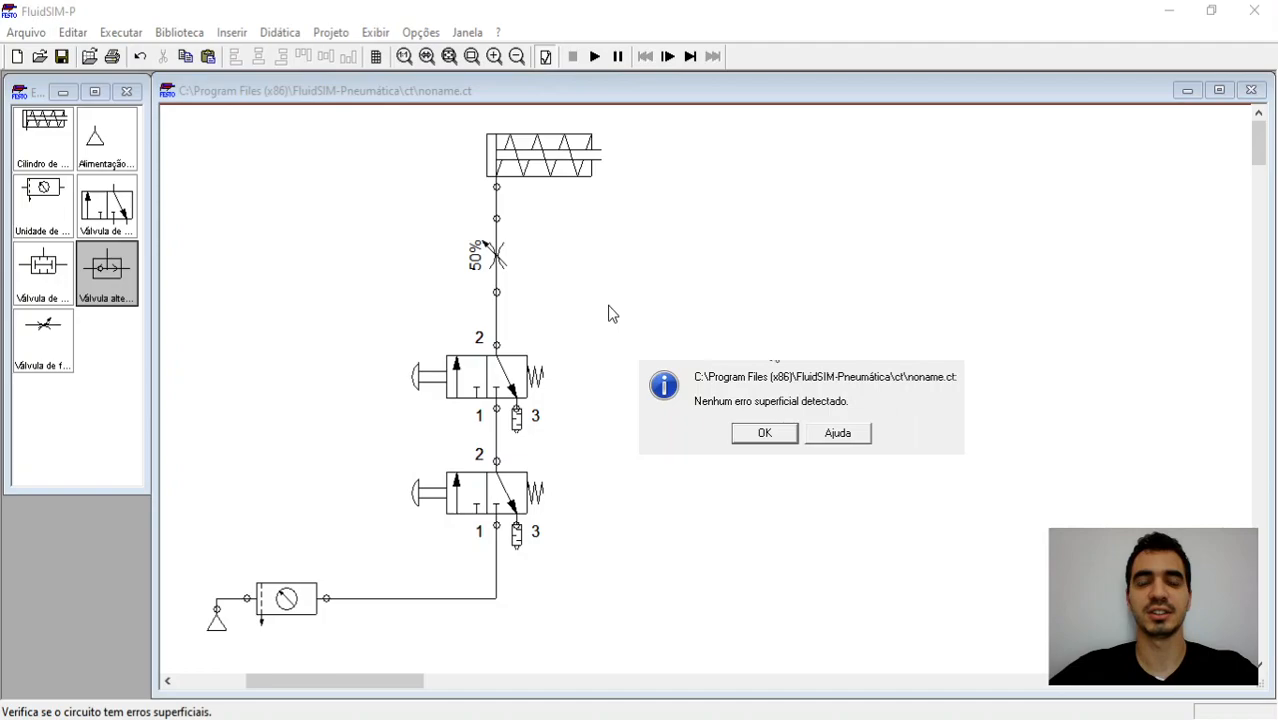
click(766, 432)
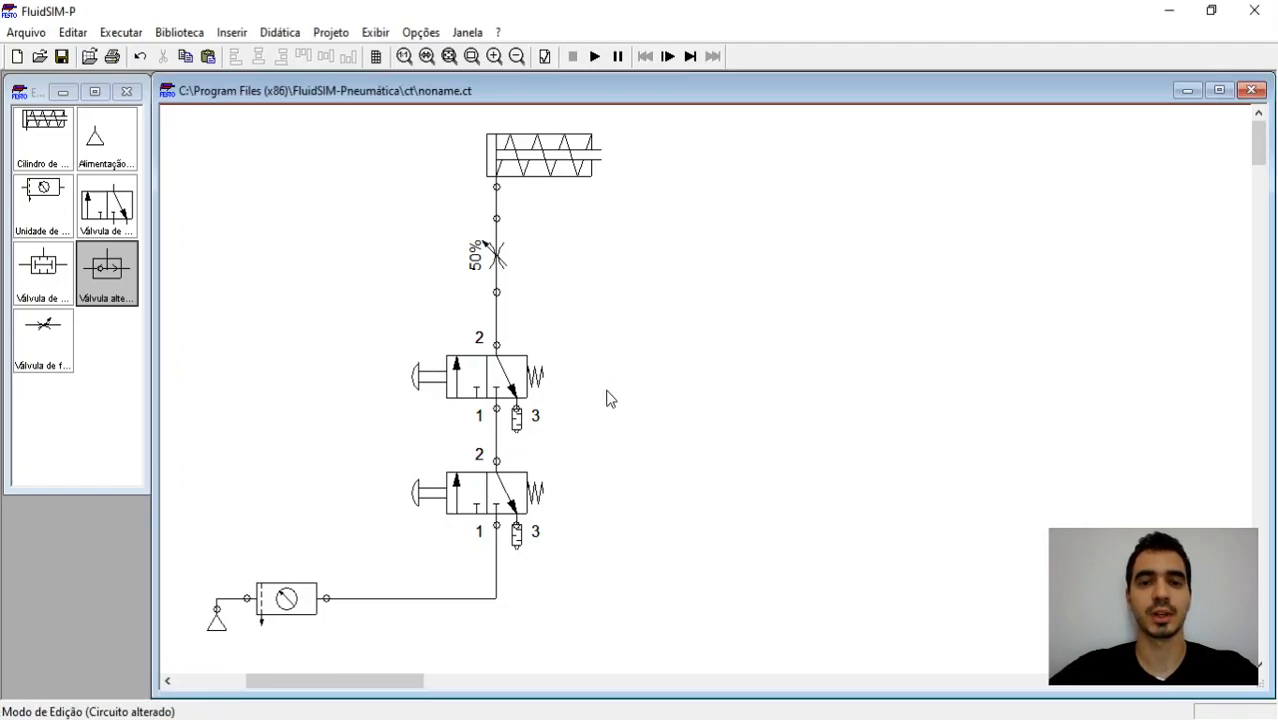
Step: Start the simulation of the series circuit and actuate the upper and lower pushbutton valves separately
click(595, 57)
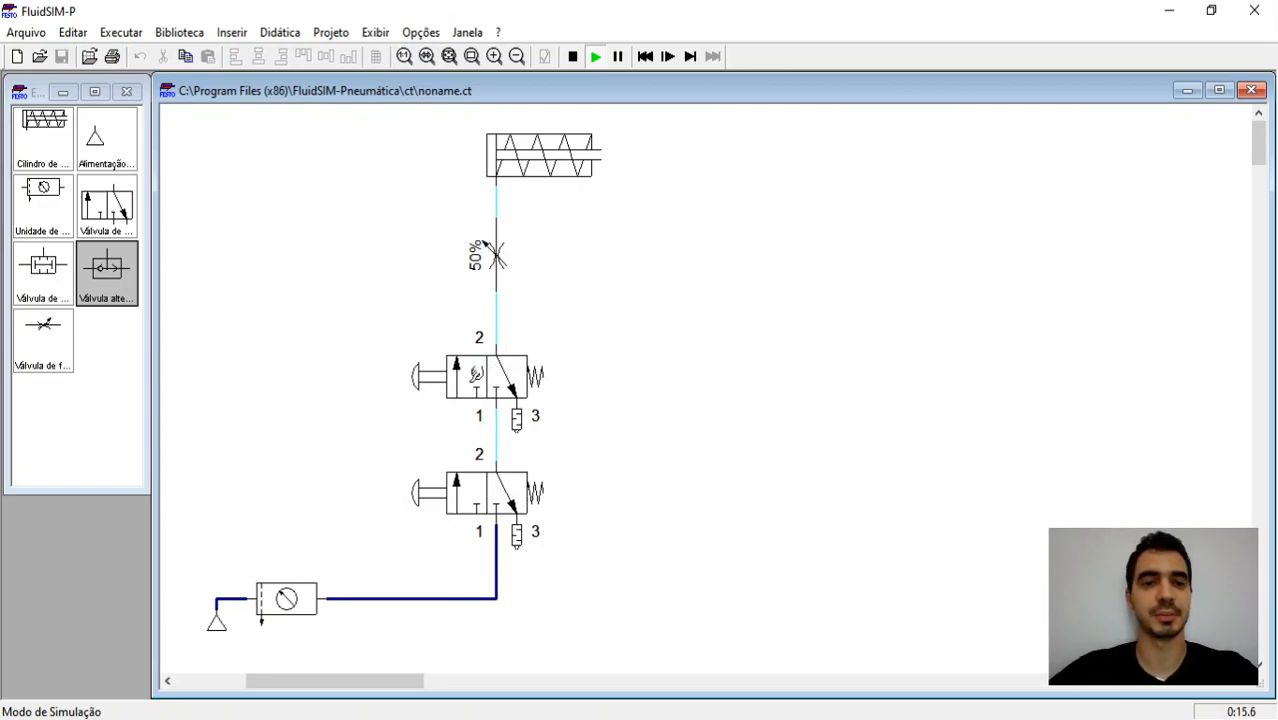
click(432, 367)
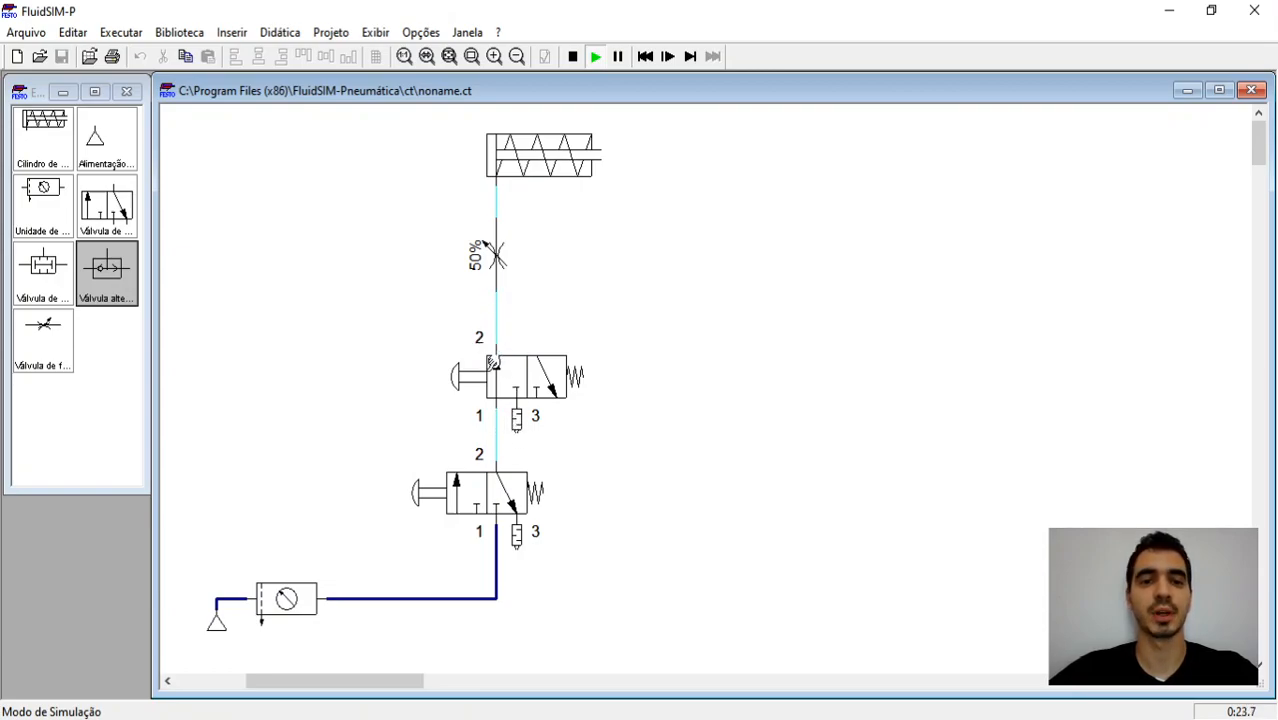
click(492, 363)
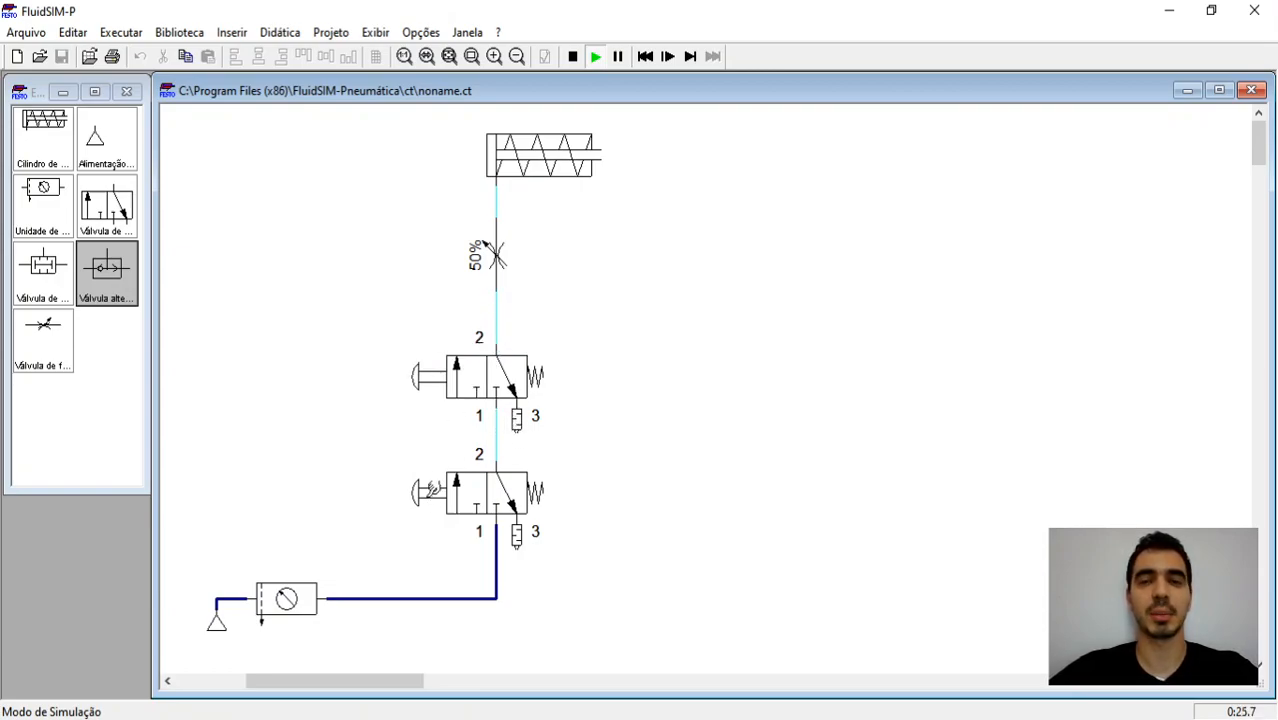
click(432, 490)
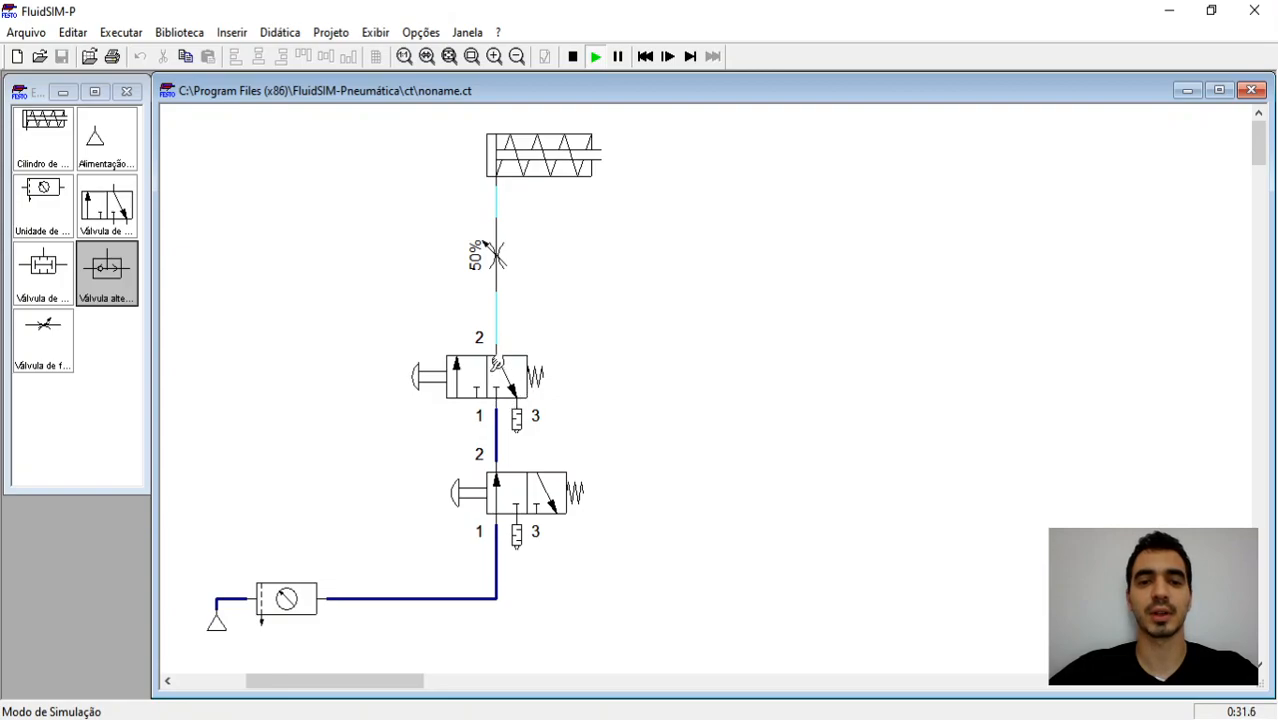
drag(459, 434, 498, 366)
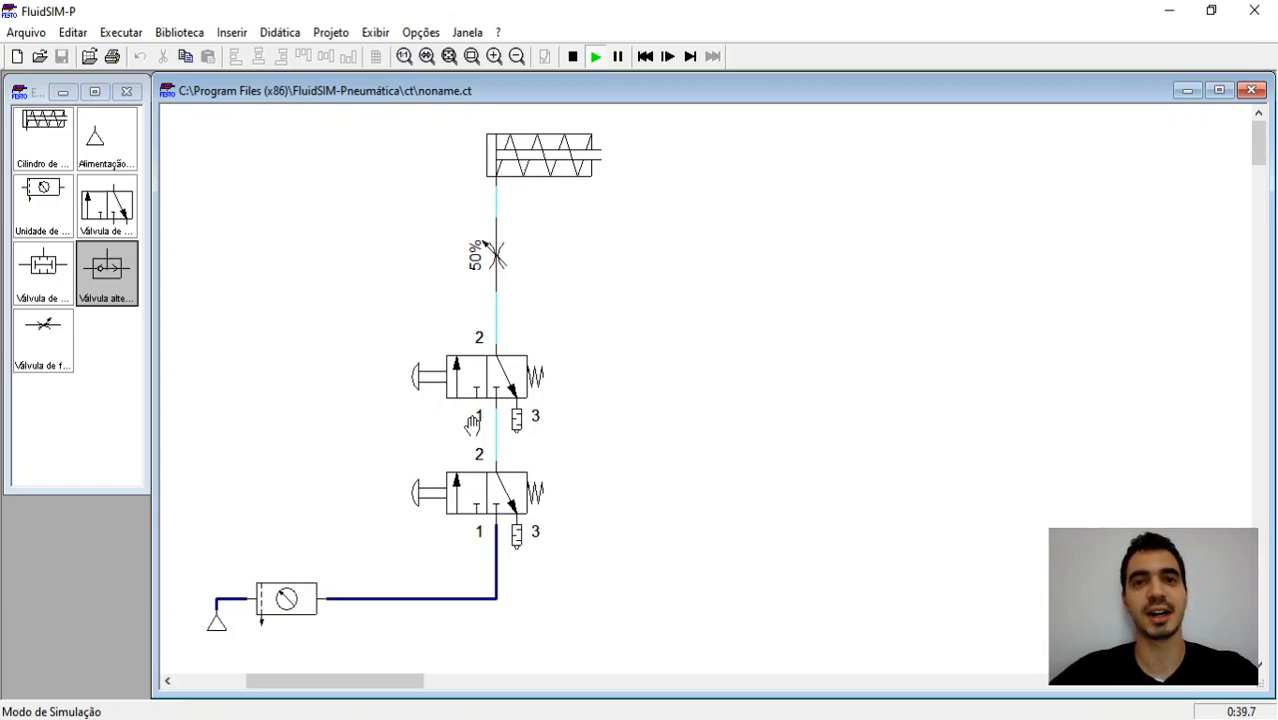
Step: Actuate both series valves together to test the cylinder, release the upper and lower valves, and stop the simulation
drag(462, 500, 466, 466)
click(458, 375)
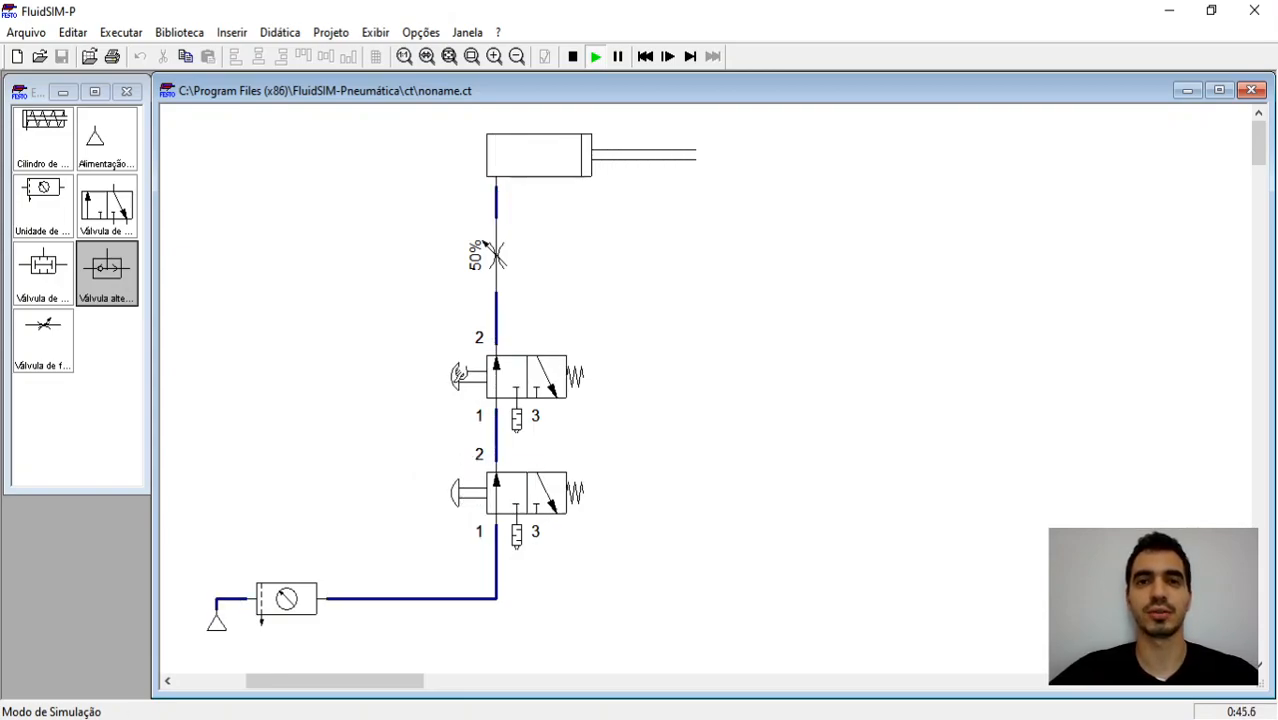
click(507, 356)
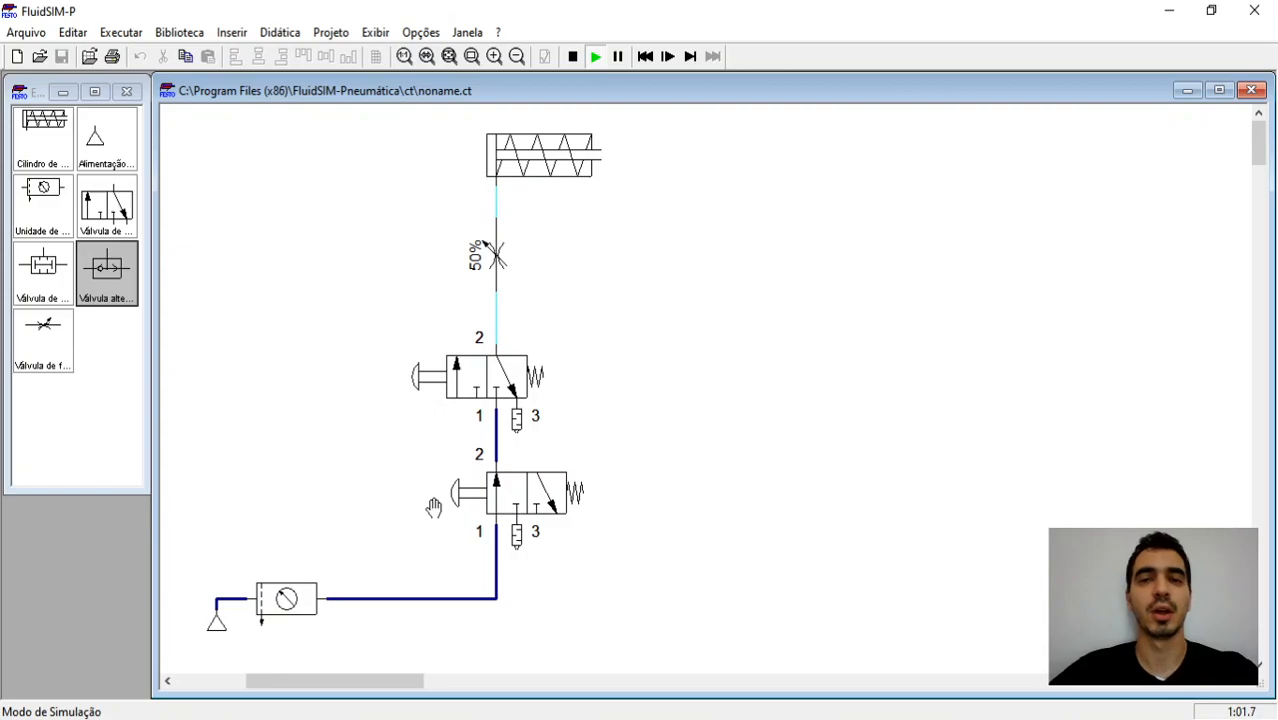
click(512, 496)
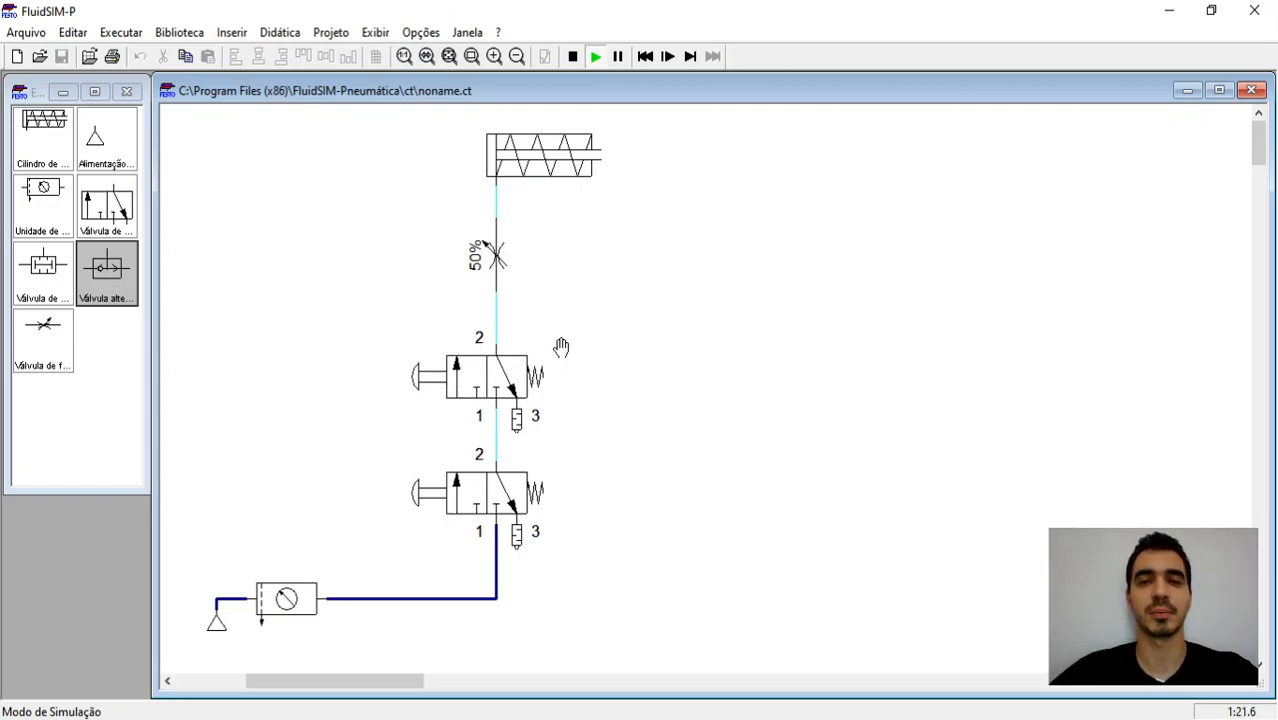
click(574, 58)
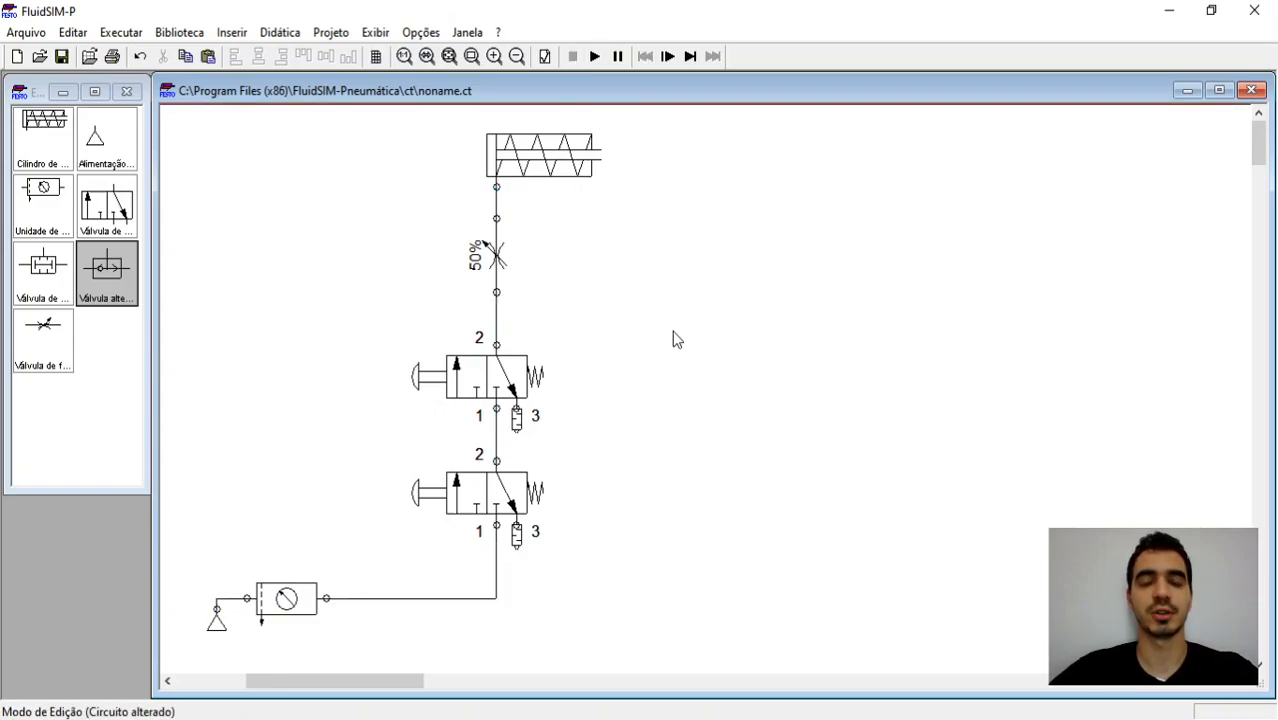